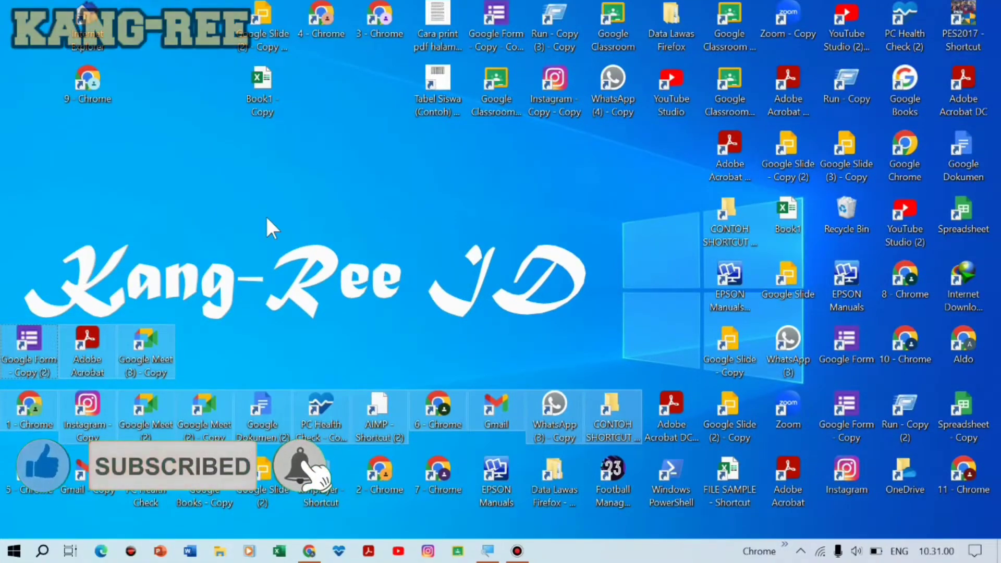
{"action": "left_click_drag", "start_coordinate": [27, 166], "coordinate": [626, 444]}
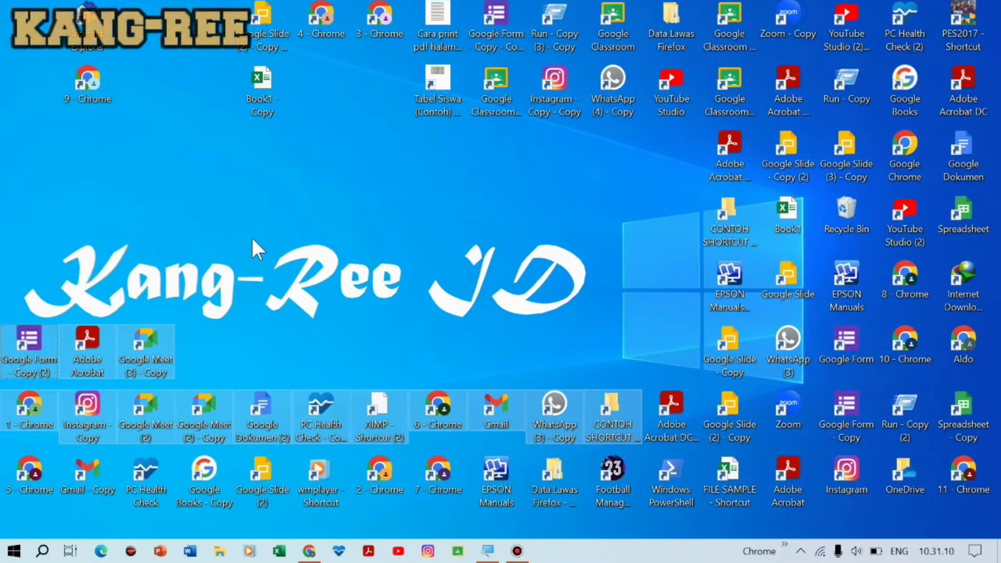
{"action": "left_click_drag", "start_coordinate": [18, 186], "coordinate": [618, 410]}
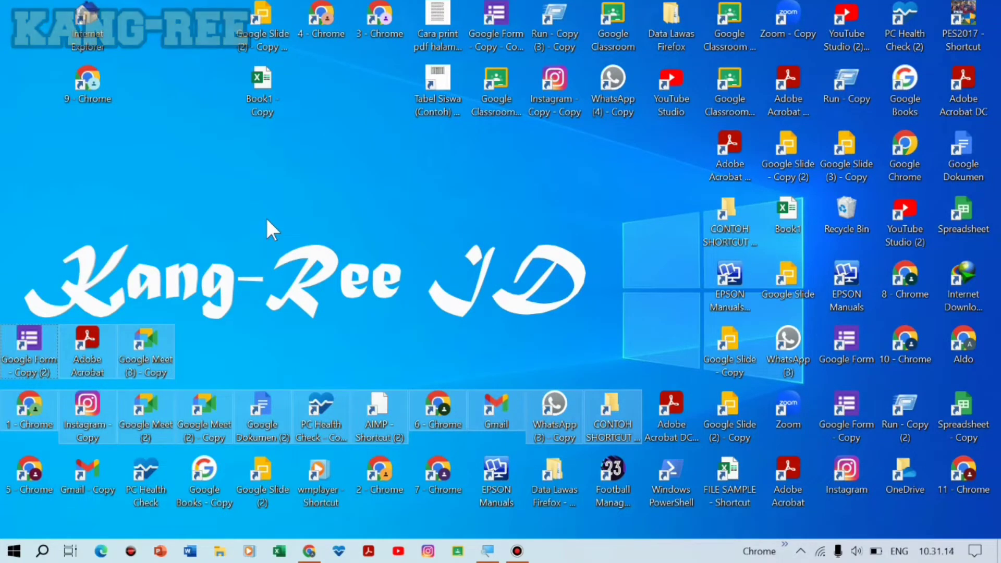
{"action": "left_click_drag", "start_coordinate": [252, 184], "coordinate": [628, 405]}
{"action": "left_click_drag", "start_coordinate": [201, 188], "coordinate": [618, 376]}
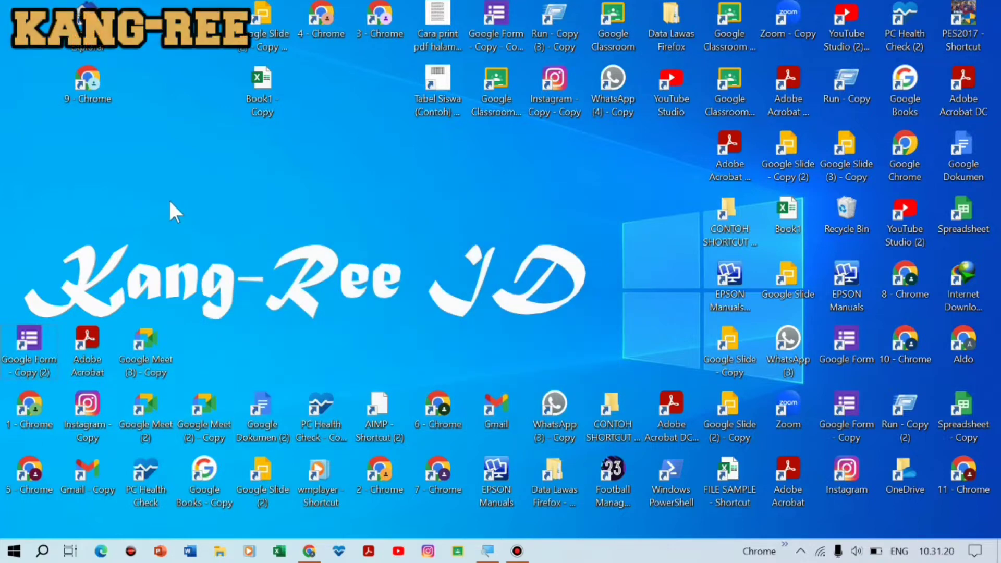
{"action": "left_click_drag", "start_coordinate": [41, 176], "coordinate": [626, 434]}
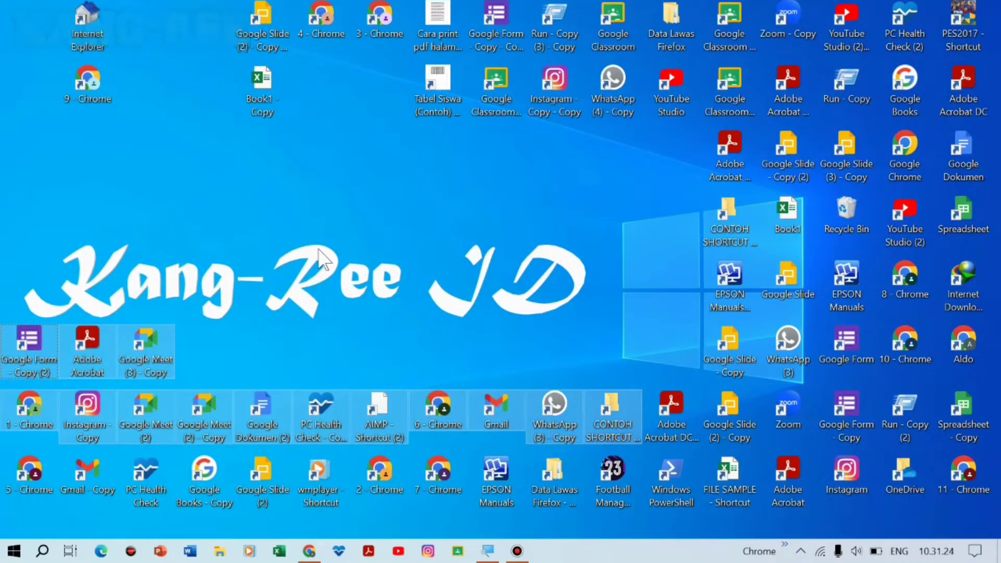
Search Windows for "control panel" and open Control Panel
{"action": "left_click", "coordinate": [43, 551]}
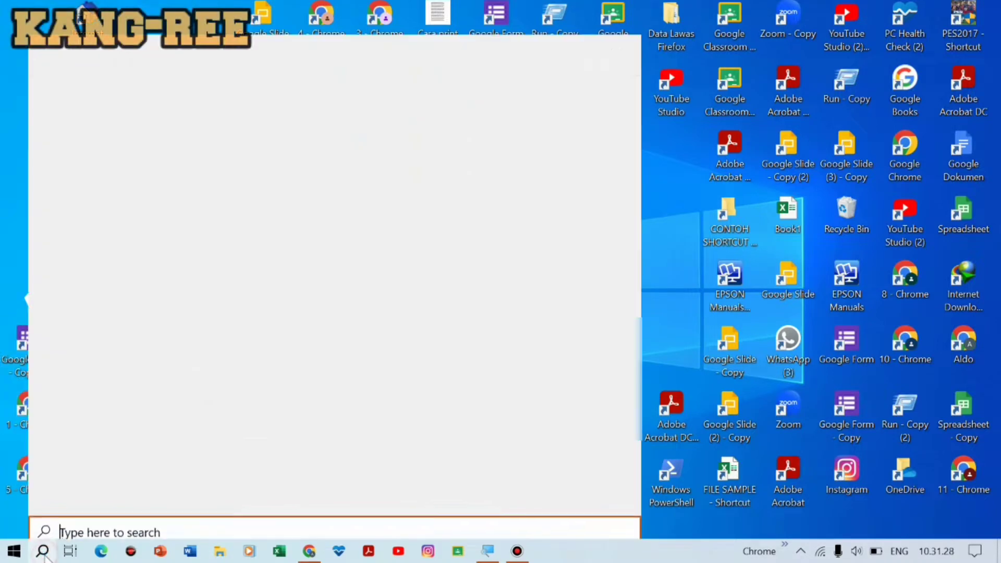
{"action": "type", "text": "control "}
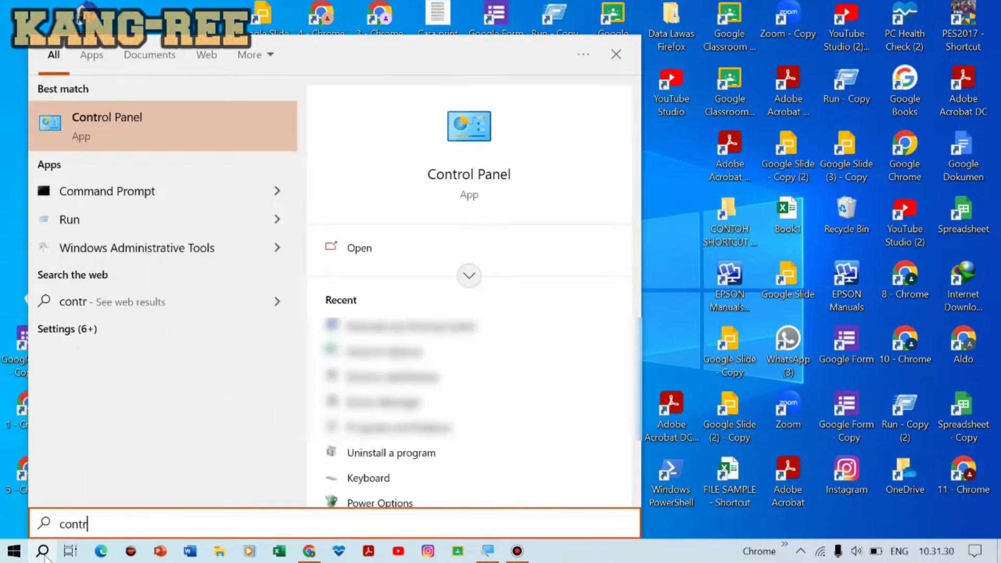
{"action": "type", "text": "panel"}
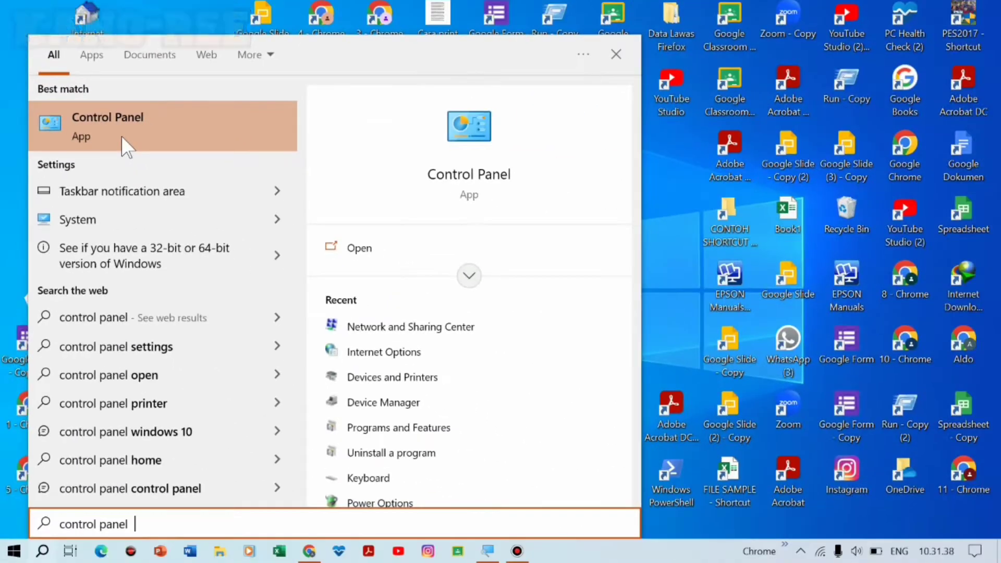
{"action": "left_click", "coordinate": [123, 142]}
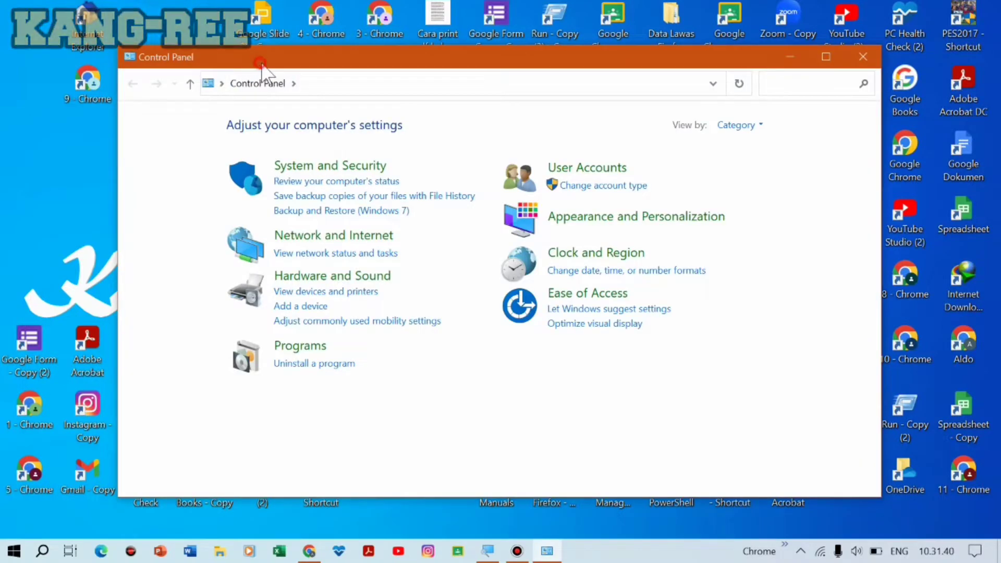
{"action": "left_click_drag", "start_coordinate": [267, 66], "coordinate": [381, 61]}
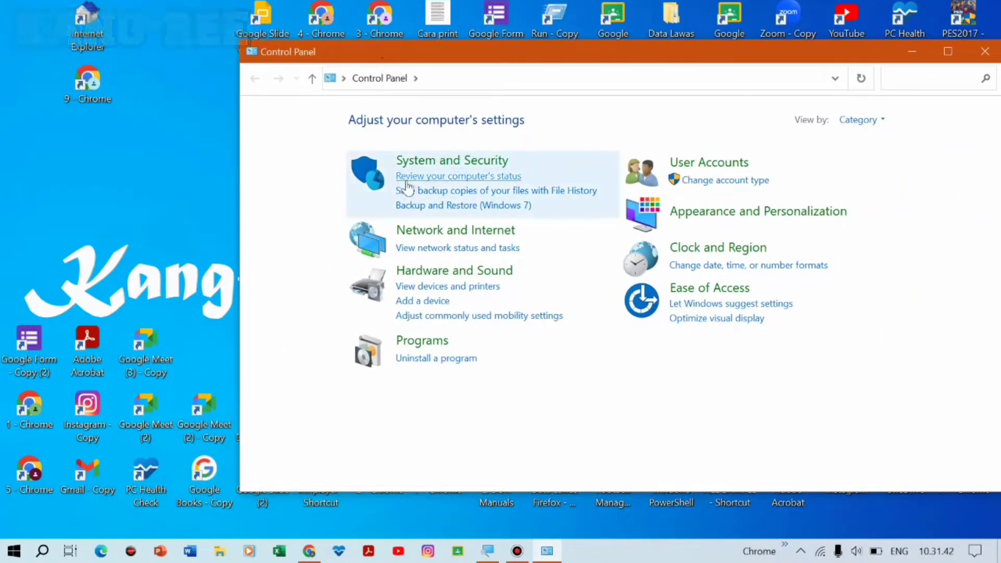
Open the properties of the active Wi-Fi connection from the Network and Sharing Center
{"action": "left_click", "coordinate": [445, 233]}
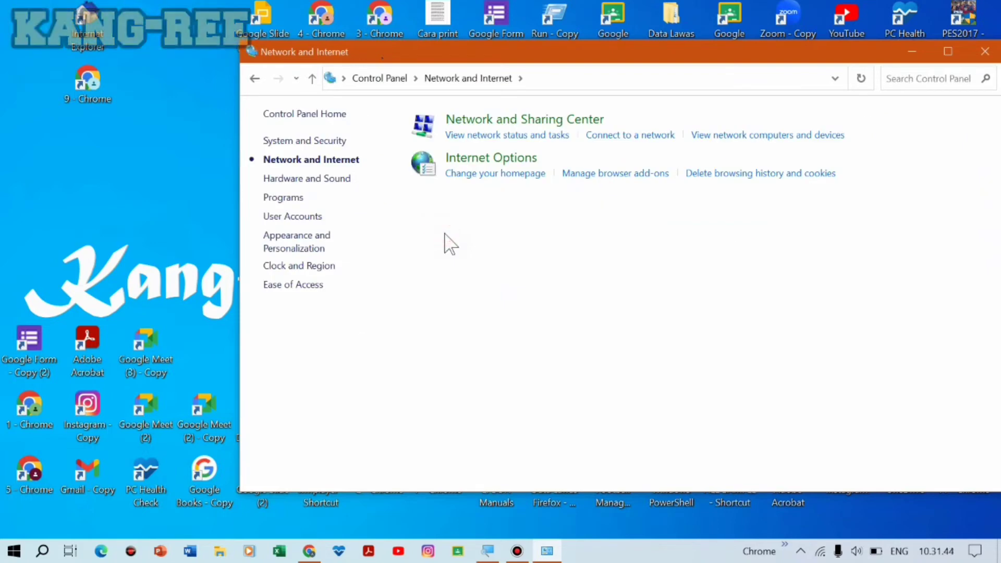
{"action": "left_click", "coordinate": [523, 121]}
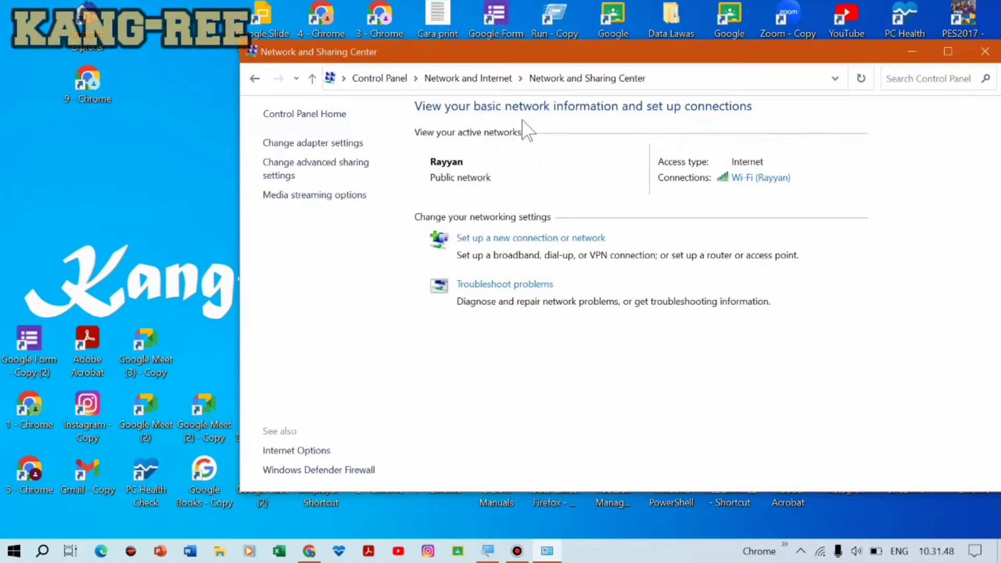
{"action": "left_click", "coordinate": [756, 183]}
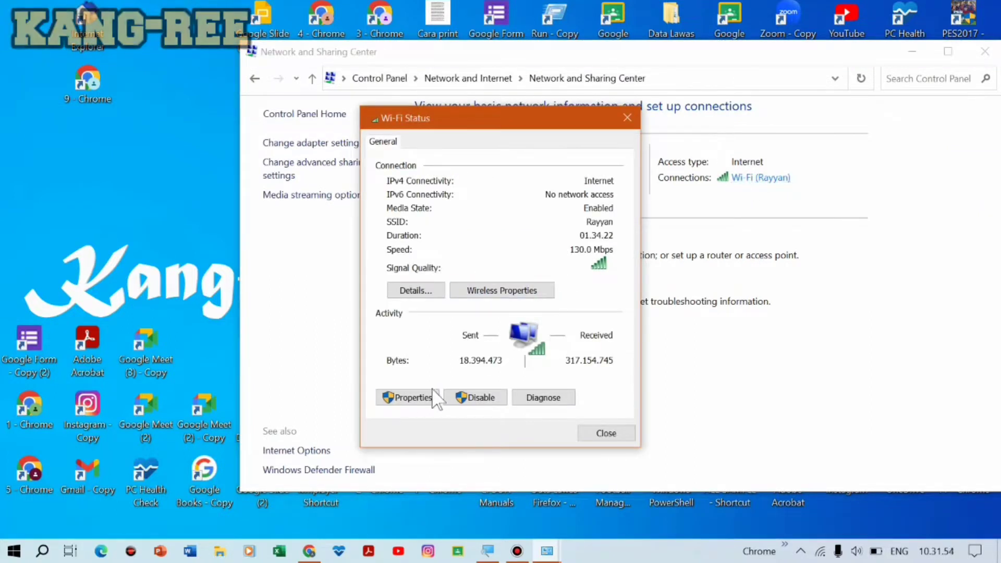
{"action": "left_click", "coordinate": [411, 401]}
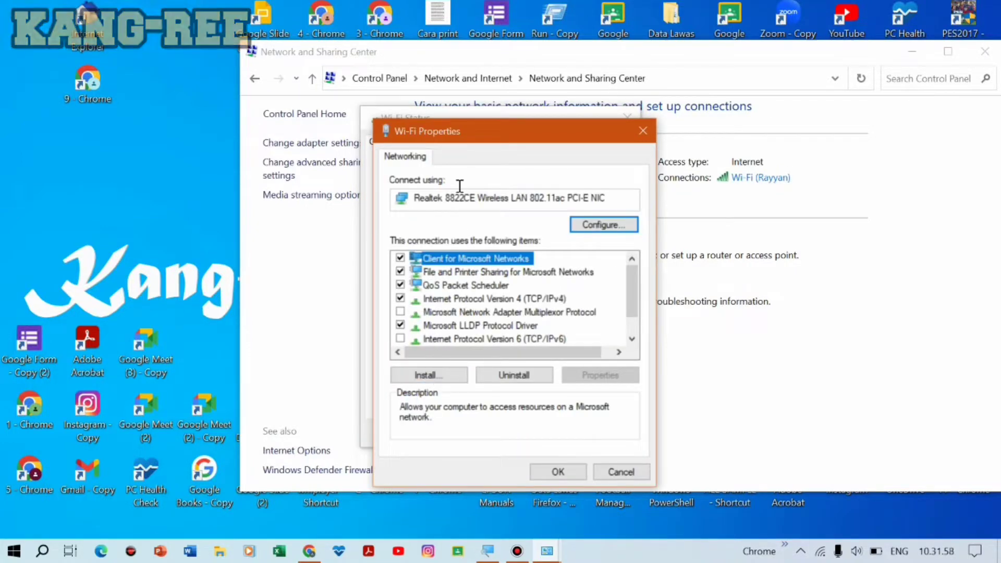
{"action": "left_click_drag", "start_coordinate": [451, 141], "coordinate": [503, 140]}
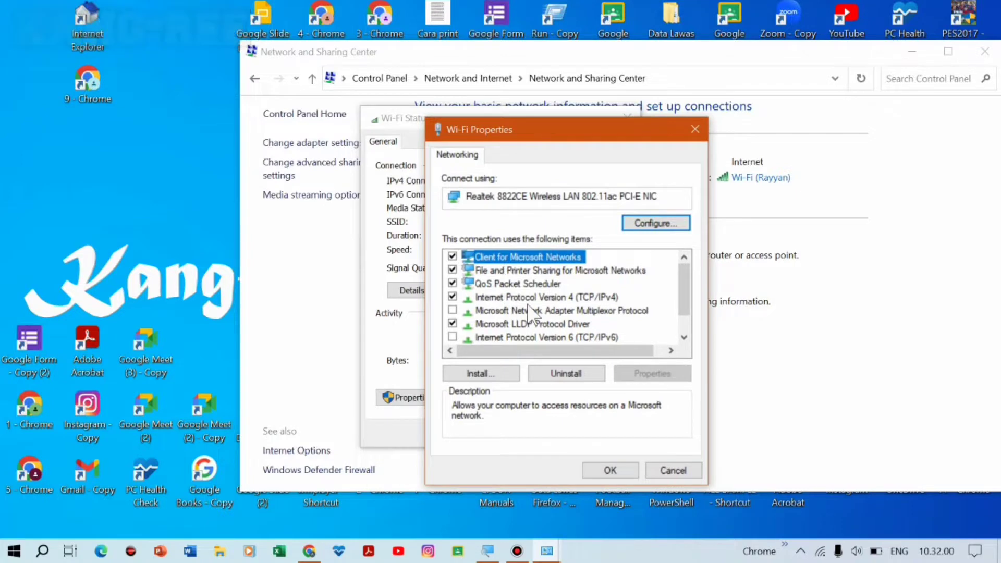
Set the Internet Protocol Version 4 (TCP/IPv4) DNS servers manually to preferred 1.1.1.1 and alternate 1.0.0.1
{"action": "left_click", "coordinate": [504, 299]}
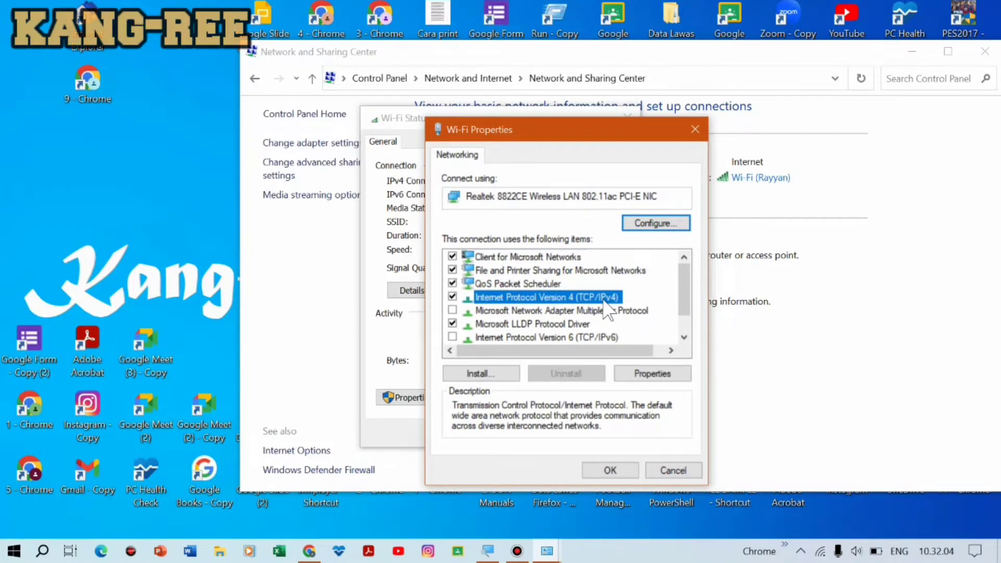
{"action": "left_click", "coordinate": [653, 374]}
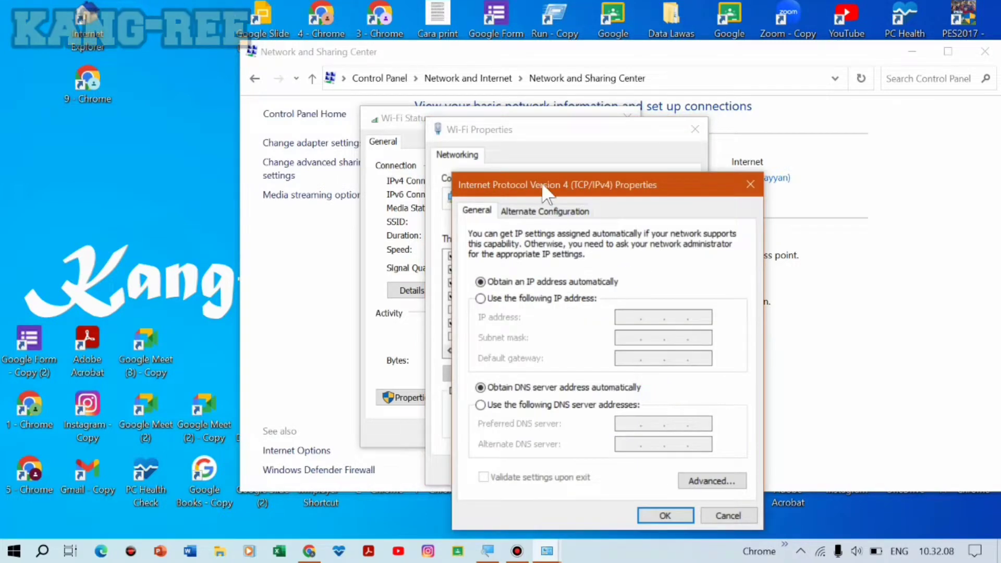
{"action": "left_click_drag", "start_coordinate": [590, 133], "coordinate": [475, 95]}
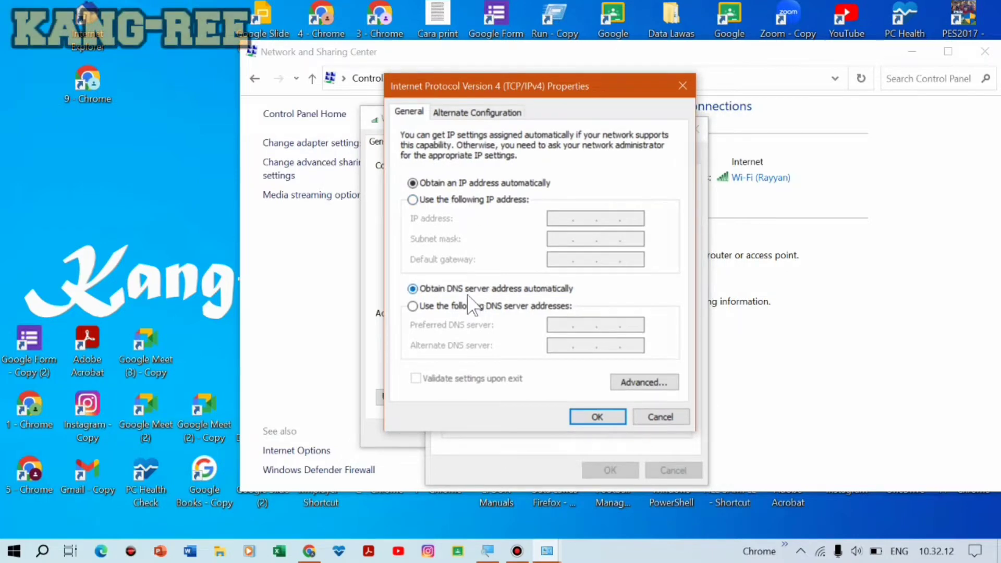
{"action": "left_click", "coordinate": [453, 308]}
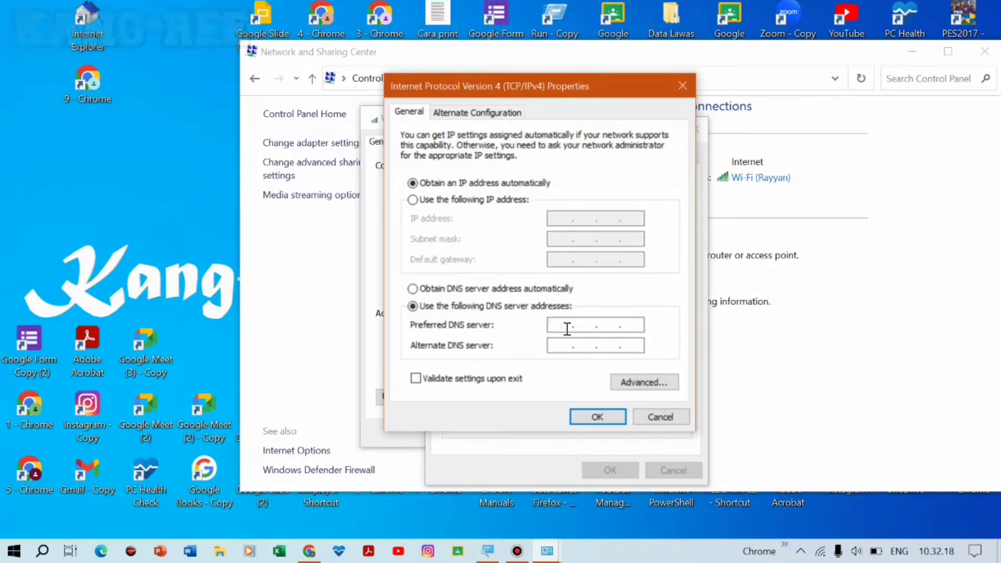
{"action": "type", "text": "1.1"}
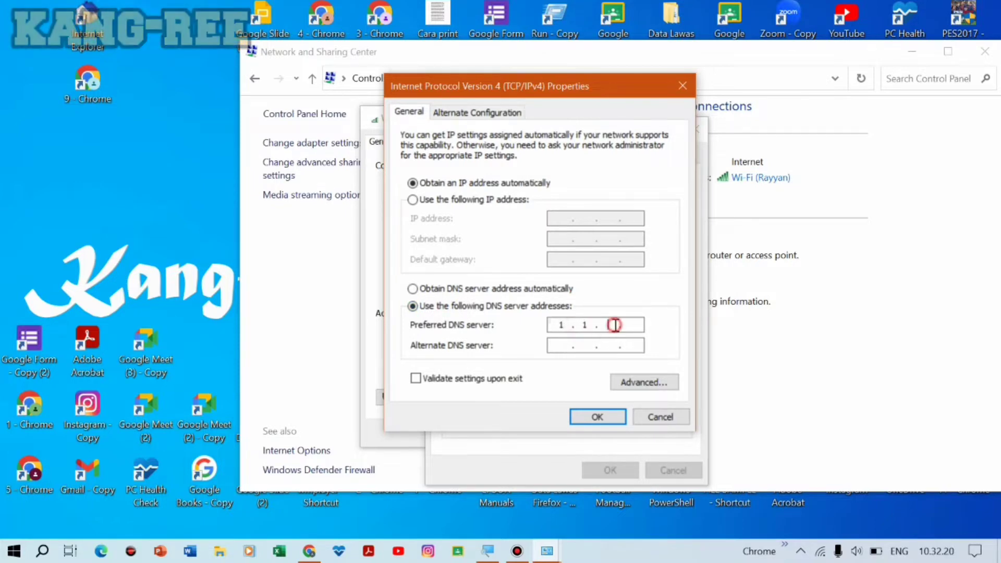
{"action": "type", "text": ".1.1"}
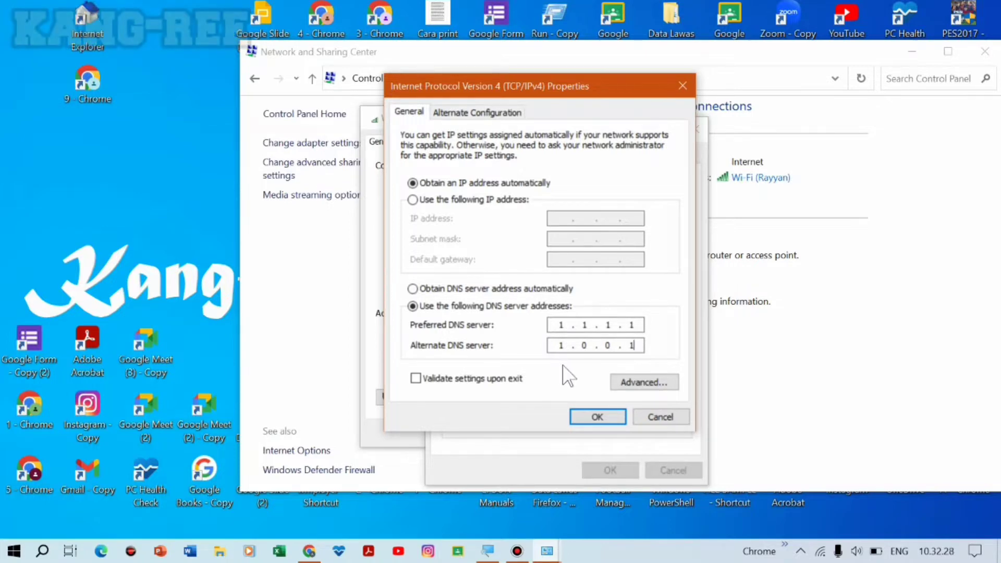
{"action": "left_click", "coordinate": [607, 416]}
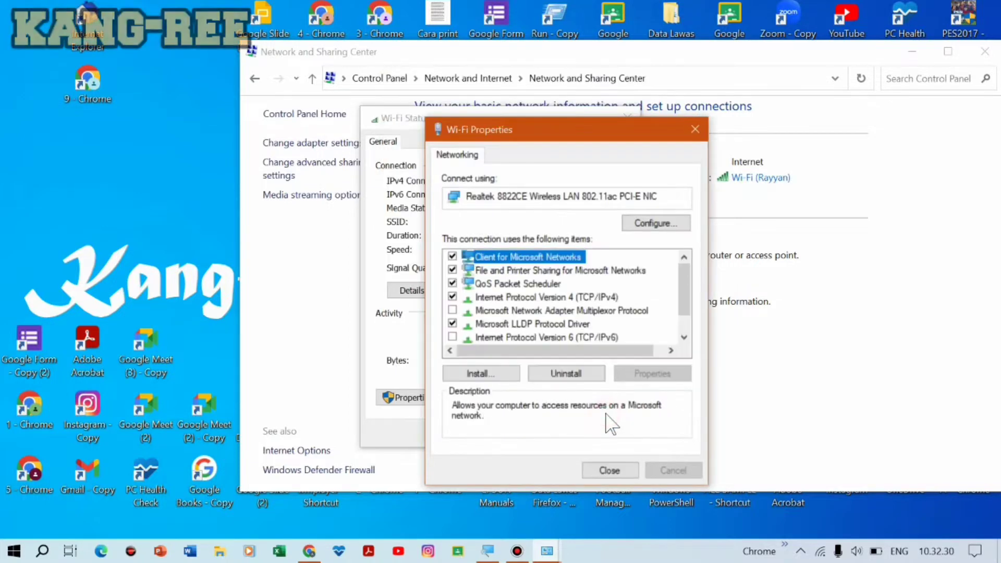
Close the Wi-Fi properties and status dialogs and the Network and Sharing Center window
{"action": "left_click", "coordinate": [695, 129]}
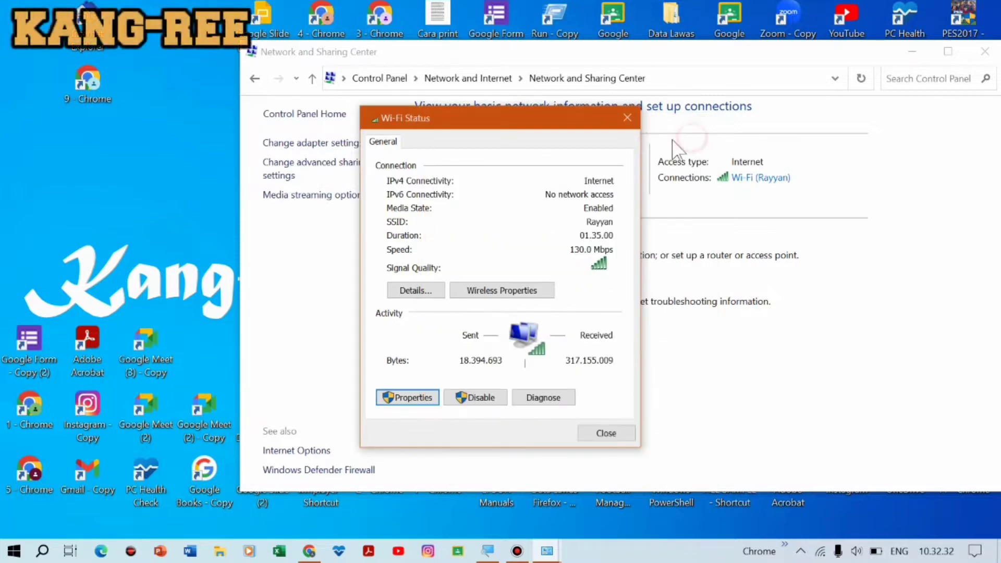
{"action": "left_click", "coordinate": [630, 119]}
{"action": "left_click_drag", "start_coordinate": [686, 52], "coordinate": [524, 44]}
{"action": "left_click", "coordinate": [829, 45]}
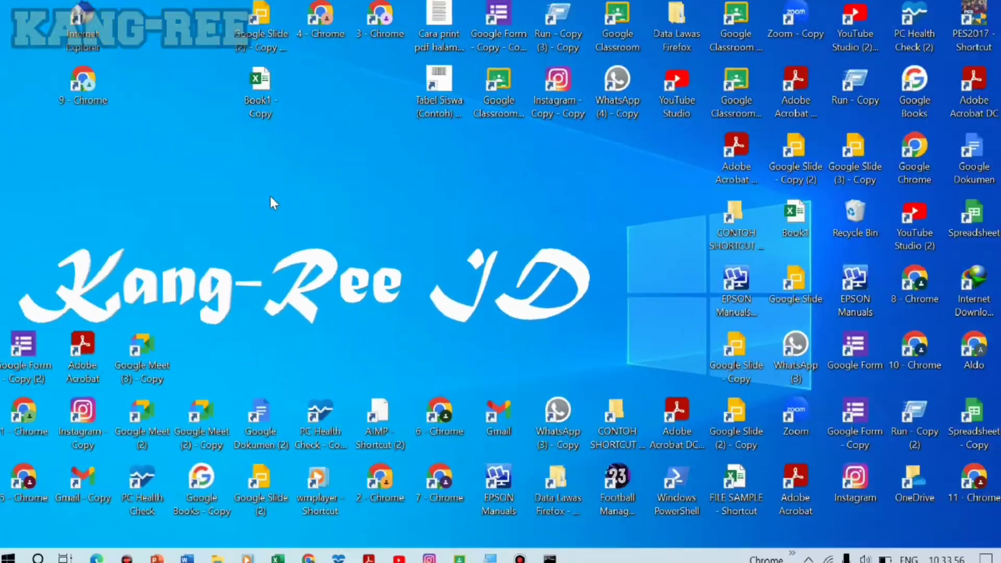
Search Windows for "cmd" and open Command Prompt as administrator
{"action": "left_click", "coordinate": [44, 553]}
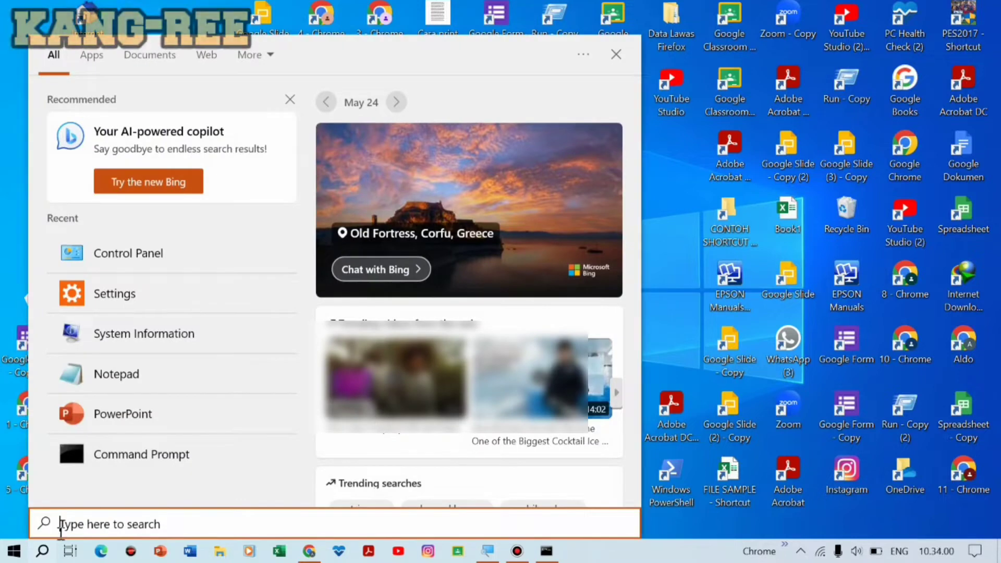
{"action": "type", "text": "cmd"}
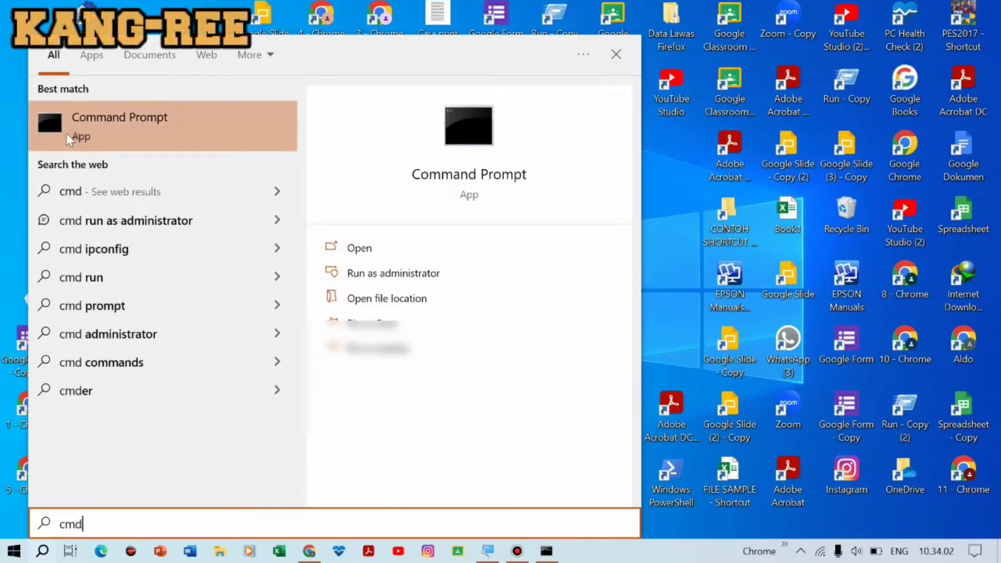
{"action": "right_click", "coordinate": [138, 140]}
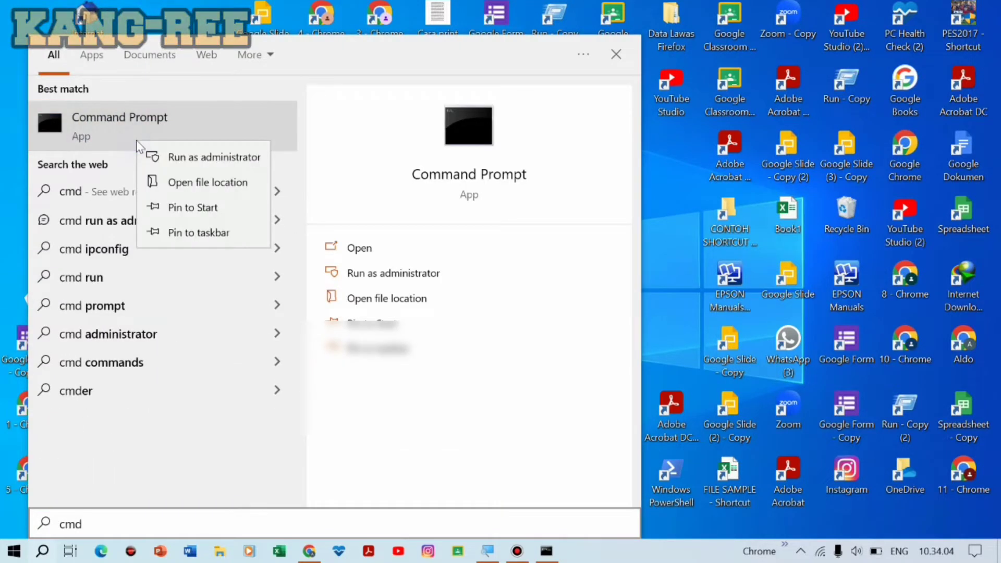
{"action": "left_click", "coordinate": [192, 159]}
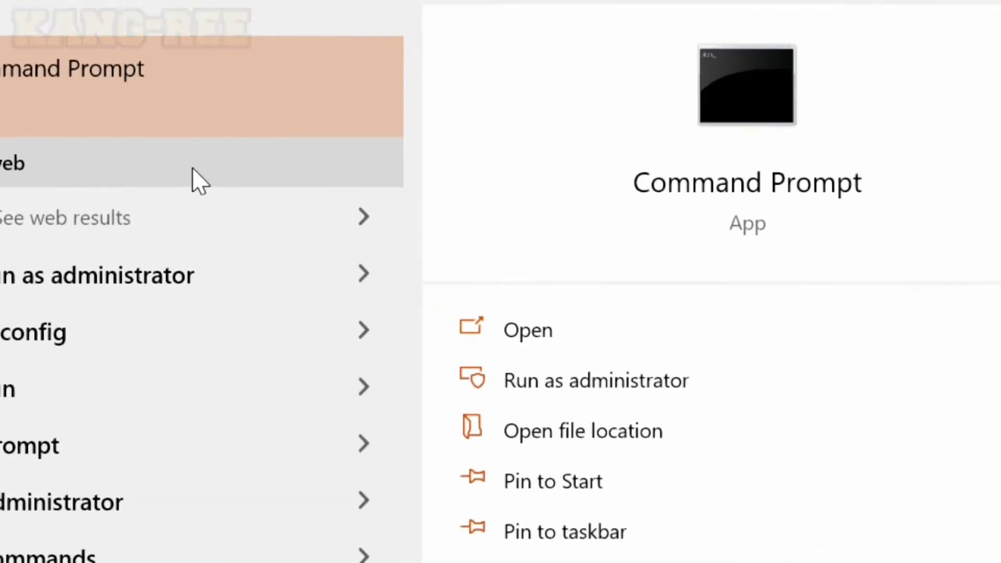
{"action": "right_click", "coordinate": [207, 87]}
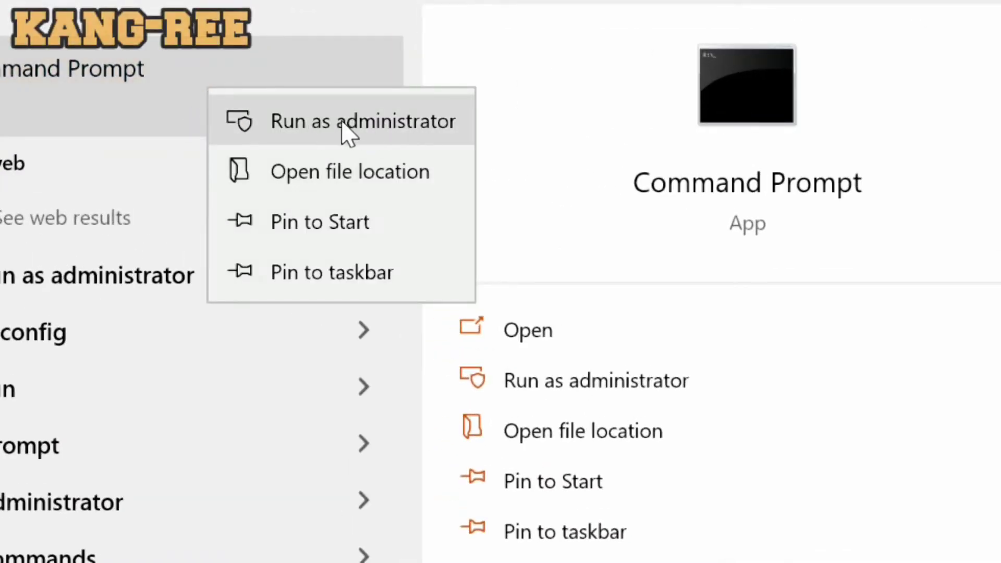
{"action": "key", "text": "Escape"}
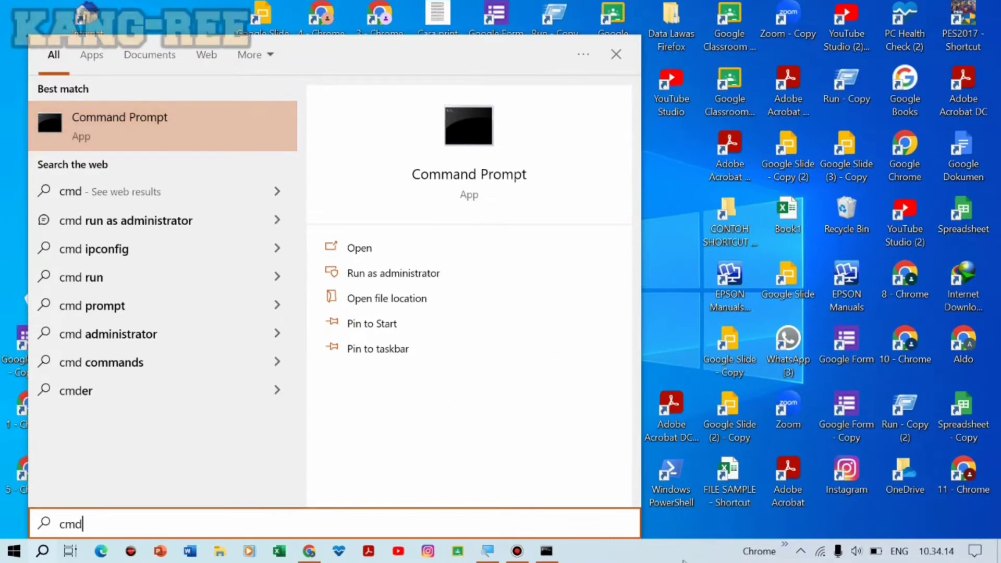
{"action": "left_click", "coordinate": [548, 553]}
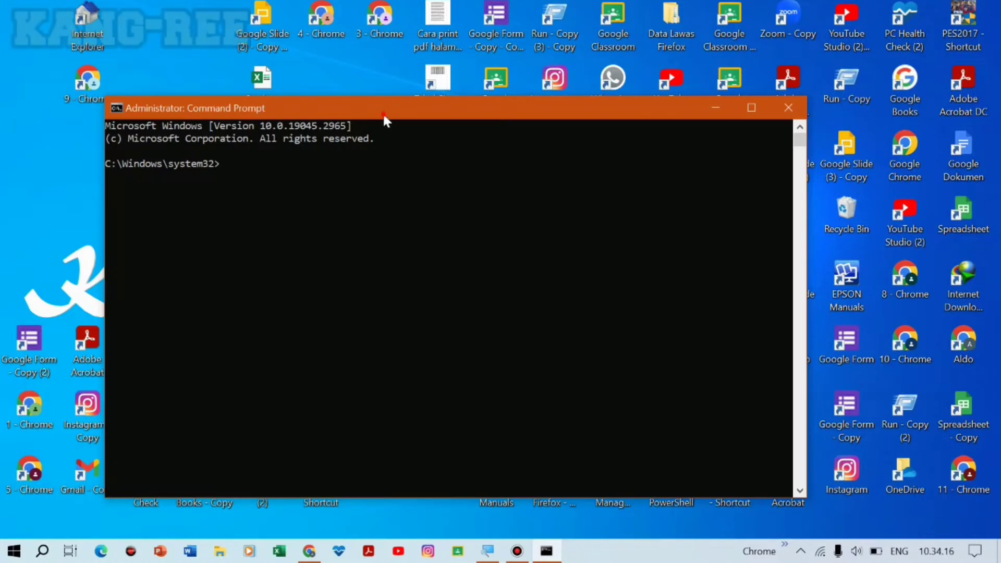
{"action": "left_click_drag", "start_coordinate": [383, 111], "coordinate": [476, 62]}
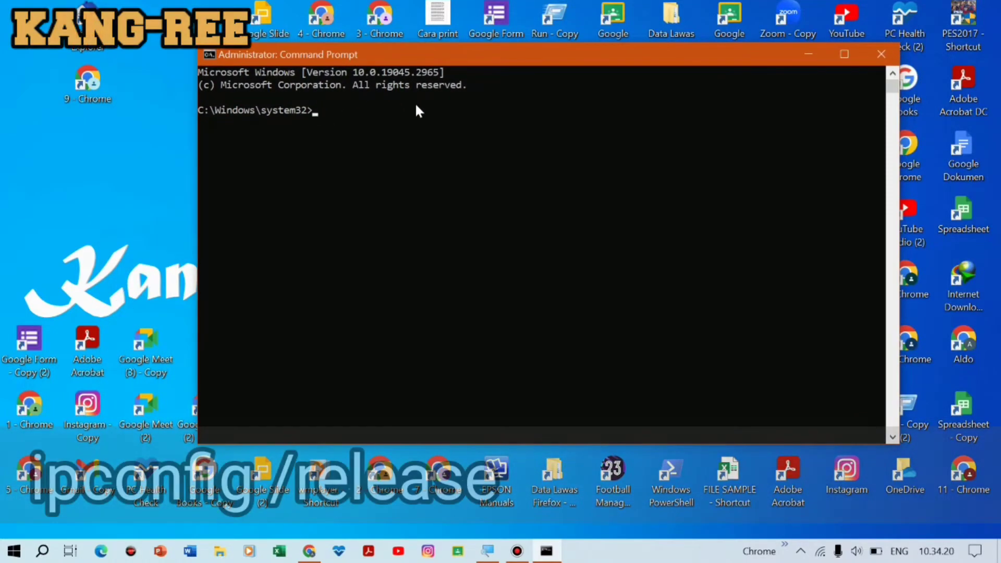
Release the current IP configuration by running ipconfig /release in the Command Prompt
{"action": "type", "text": "ipc"}
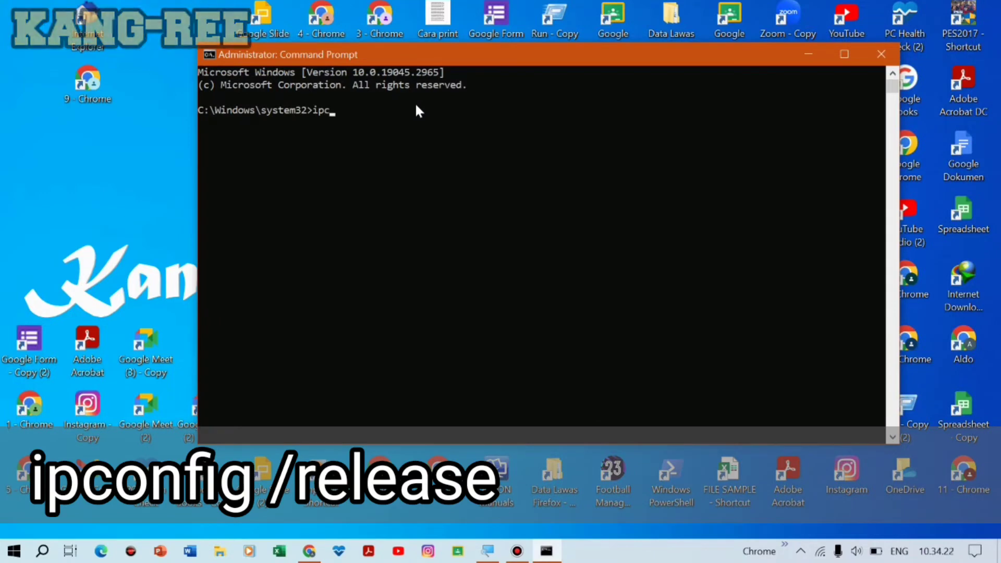
{"action": "type", "text": "onfig"}
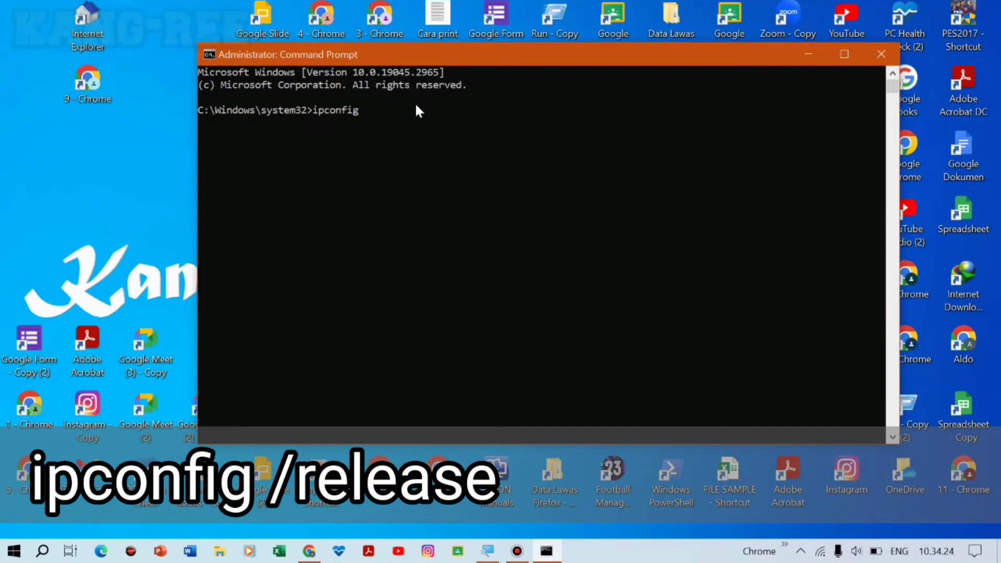
{"action": "type", "text": " /re"}
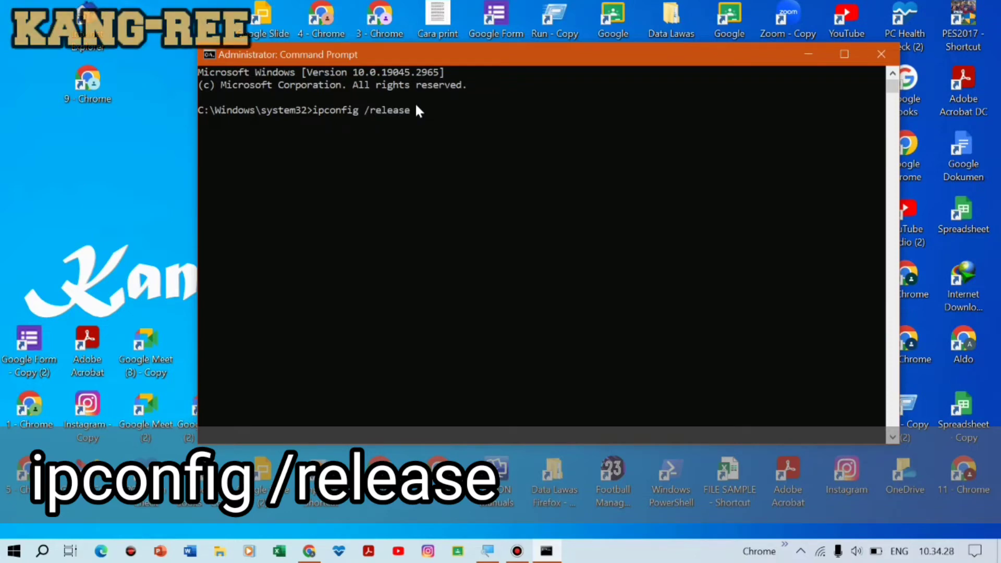
{"action": "type", "text": "lease"}
{"action": "key", "text": "Return"}
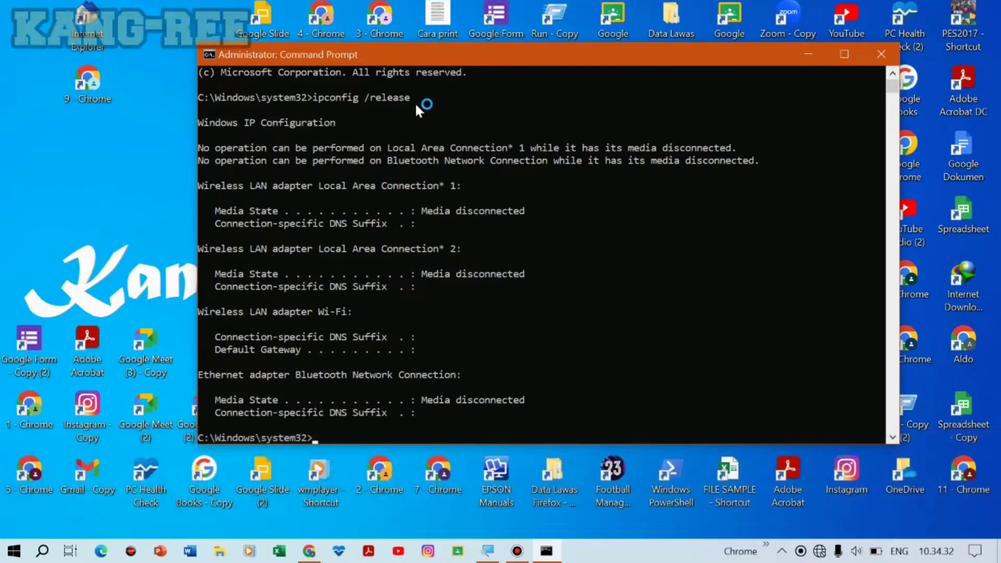
Flush the DNS resolver cache by running ipconfig /flushdns in the Command Prompt
{"action": "scroll", "coordinate": [667, 233], "scroll_direction": "down", "scroll_amount": 3}
{"action": "scroll", "coordinate": [338, 250], "scroll_direction": "down", "scroll_amount": 3}
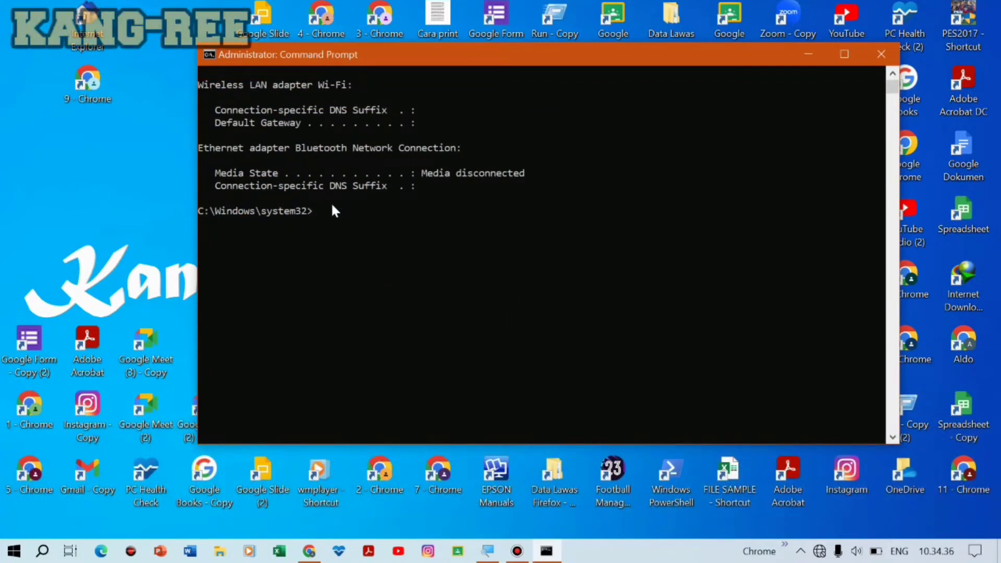
{"action": "type", "text": "ipconfig /"}
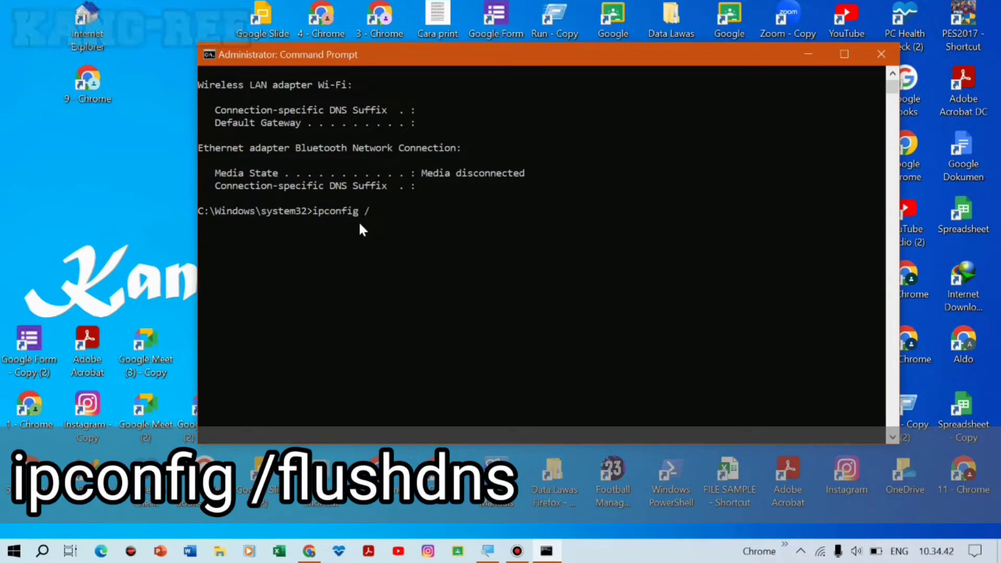
{"action": "type", "text": "flushdns"}
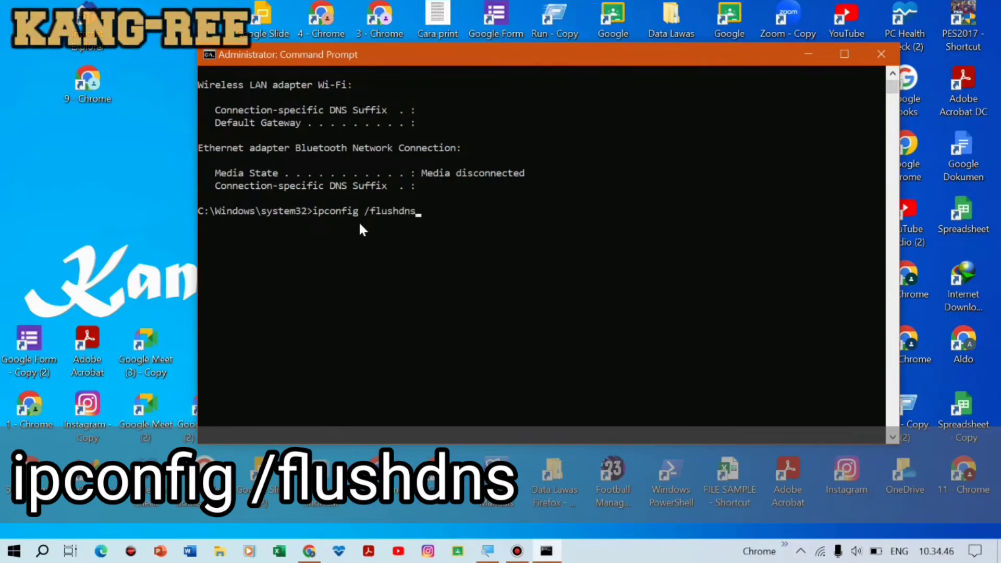
{"action": "key", "text": "Return"}
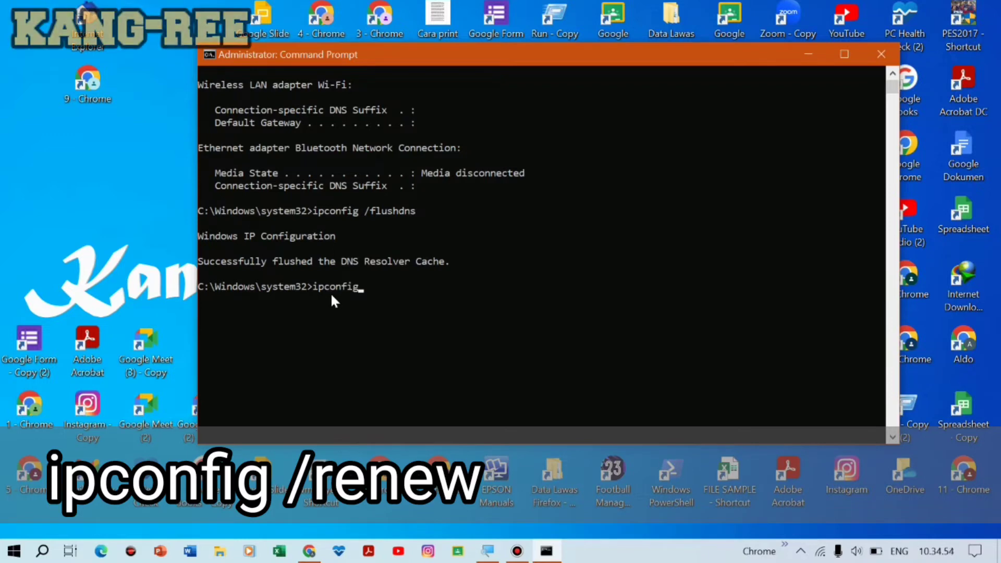
Renew the IP configuration by running ipconfig /renew in the Command Prompt
{"action": "type", "text": "ipconfig /"}
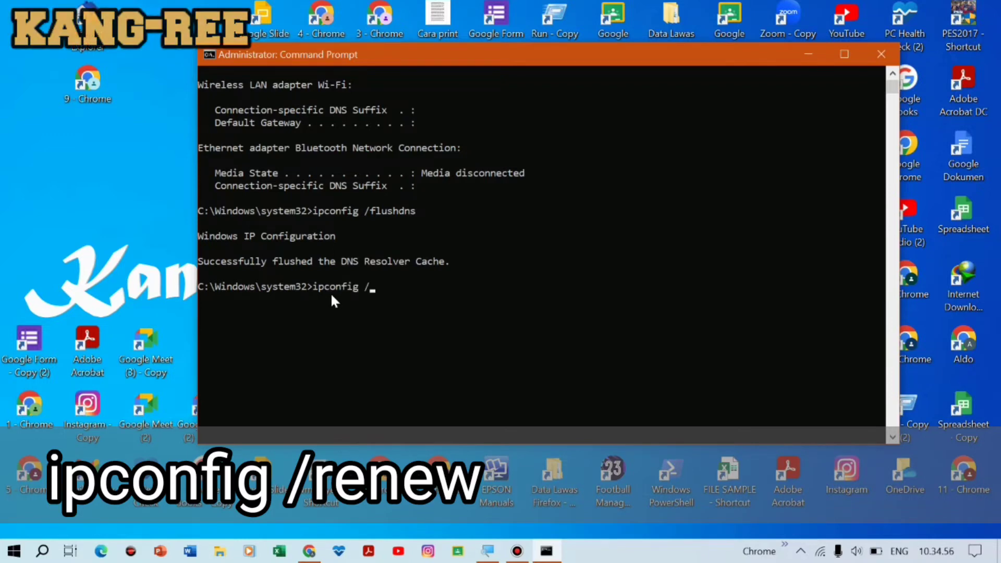
{"action": "type", "text": "renew"}
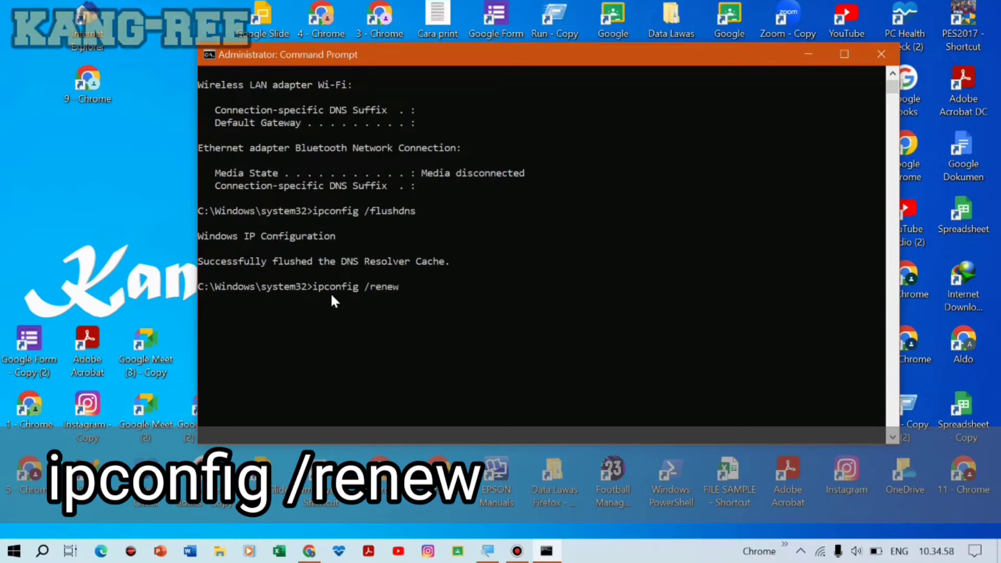
{"action": "key", "text": "Return"}
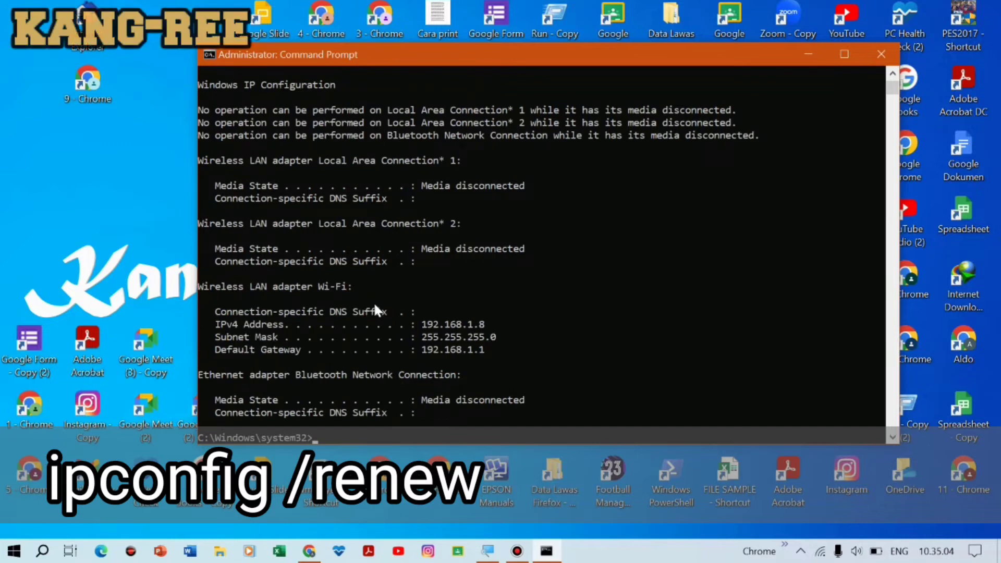
Reset the Winsock catalog by running netsh winsock reset, and close the Command Prompt window
{"action": "scroll", "coordinate": [379, 297], "scroll_direction": "down", "scroll_amount": 5}
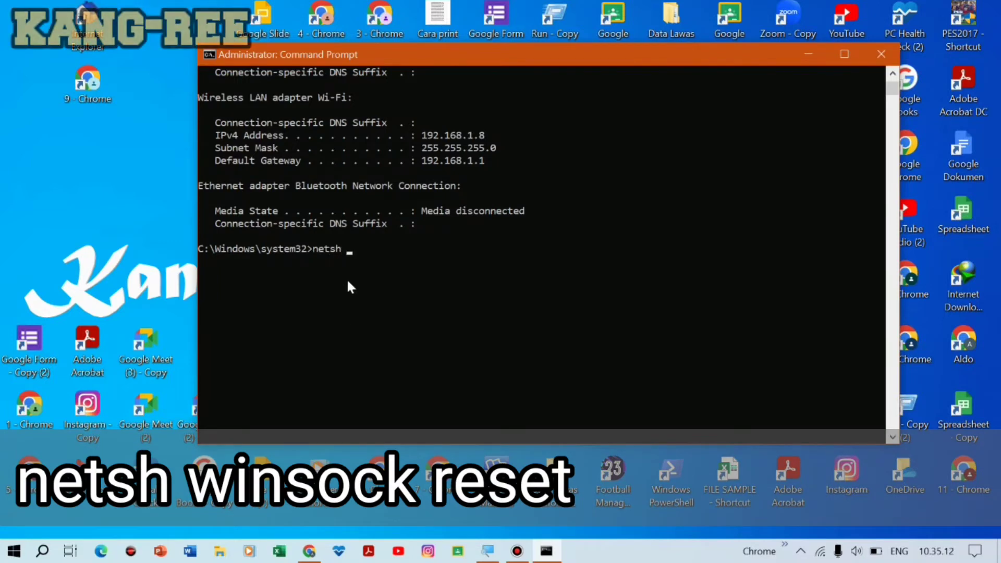
{"action": "type", "text": "win"}
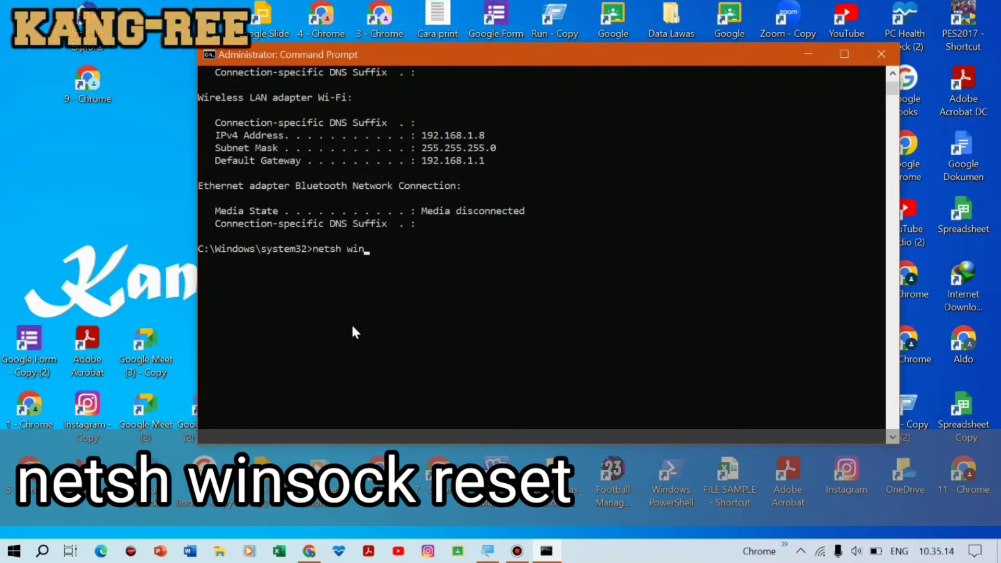
{"action": "type", "text": "sock "}
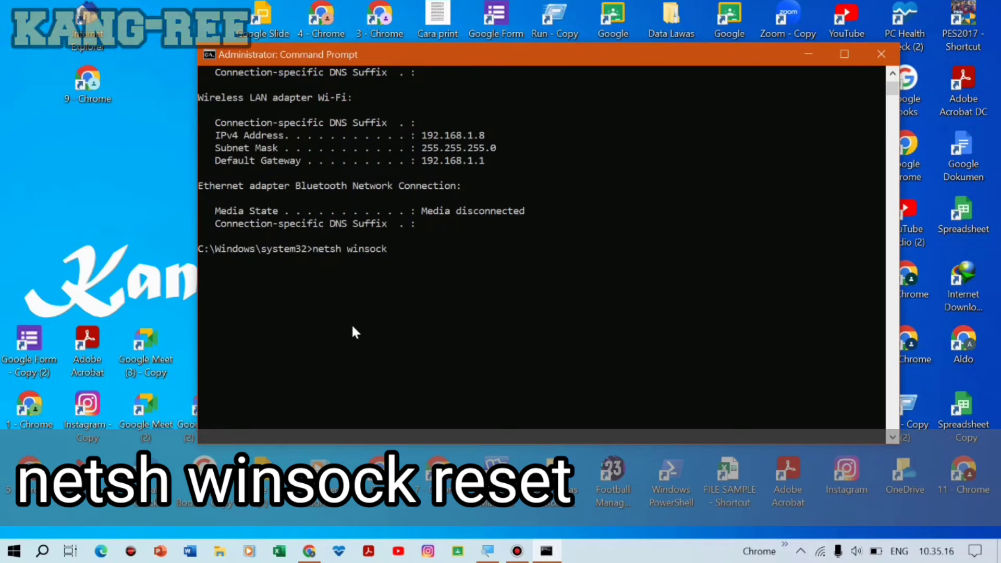
{"action": "type", "text": "reset"}
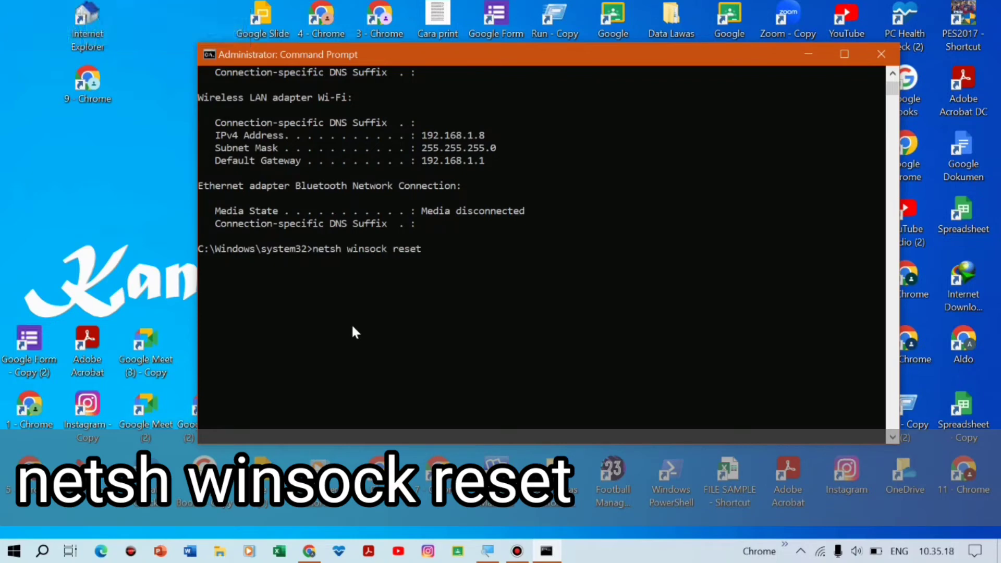
{"action": "key", "text": "Return"}
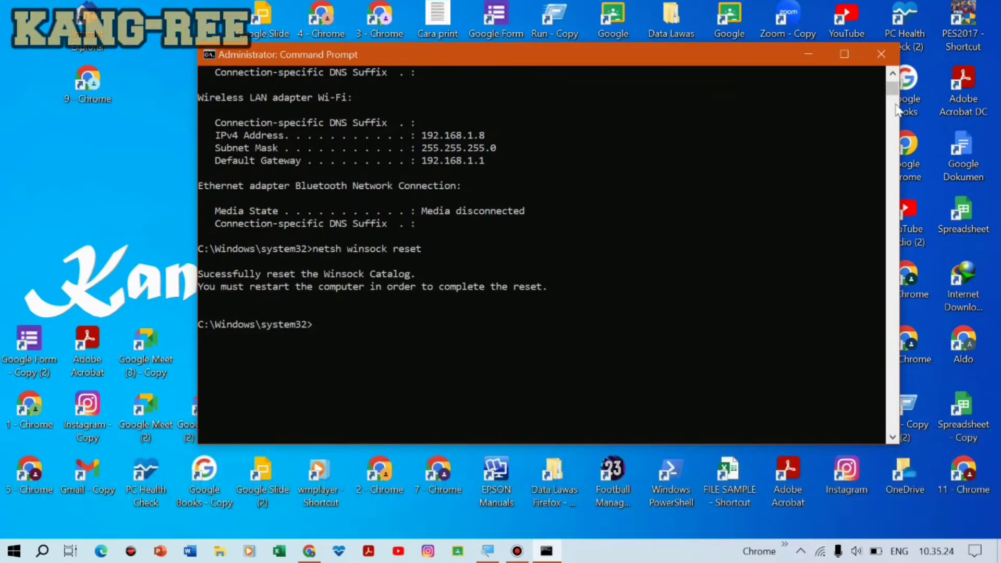
{"action": "left_click", "coordinate": [881, 54]}
{"action": "right_click", "coordinate": [11, 557]}
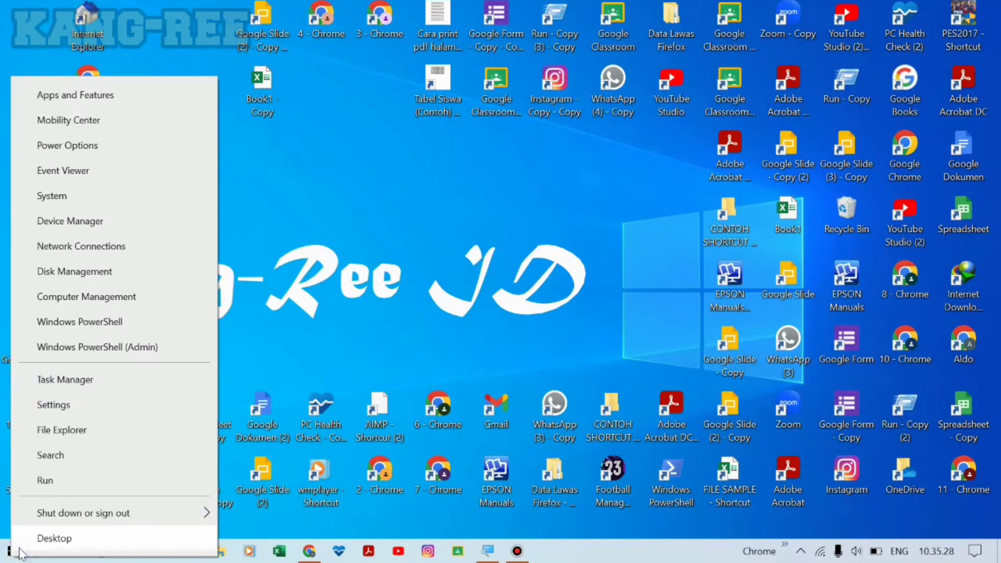
{"action": "mouse_move", "coordinate": [96, 518]}
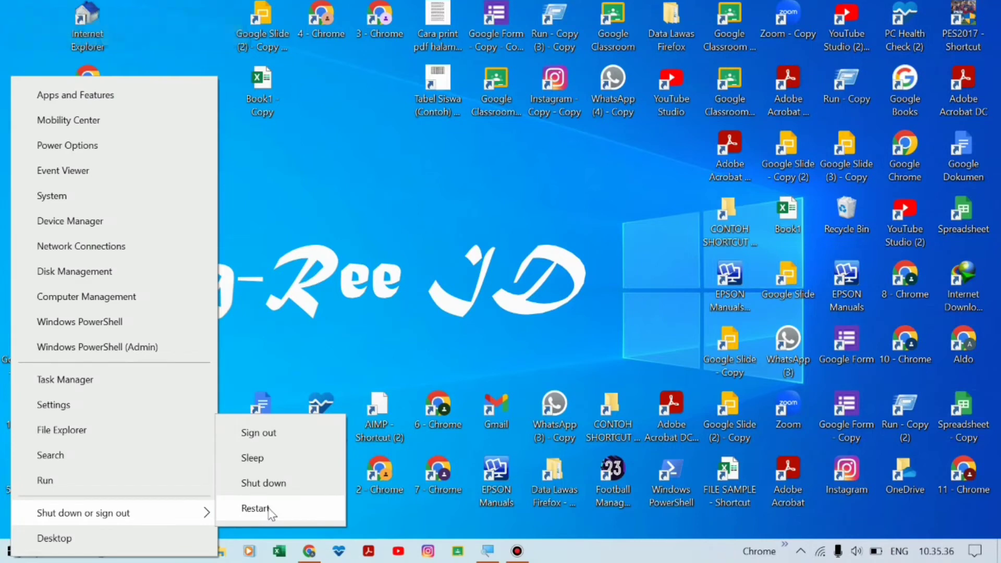
{"action": "left_click", "coordinate": [418, 249]}
{"action": "right_click", "coordinate": [441, 230]}
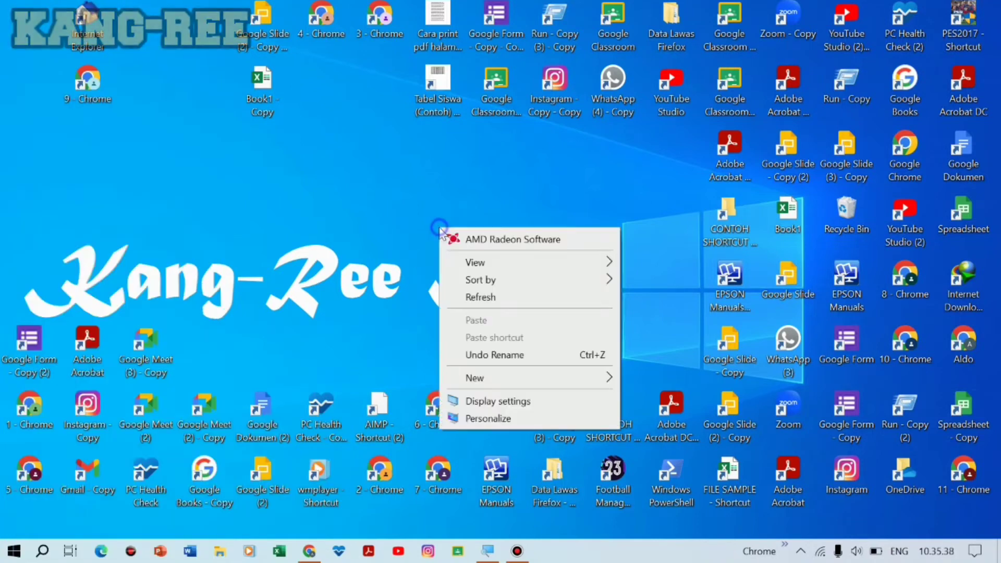
{"action": "left_click", "coordinate": [502, 304]}
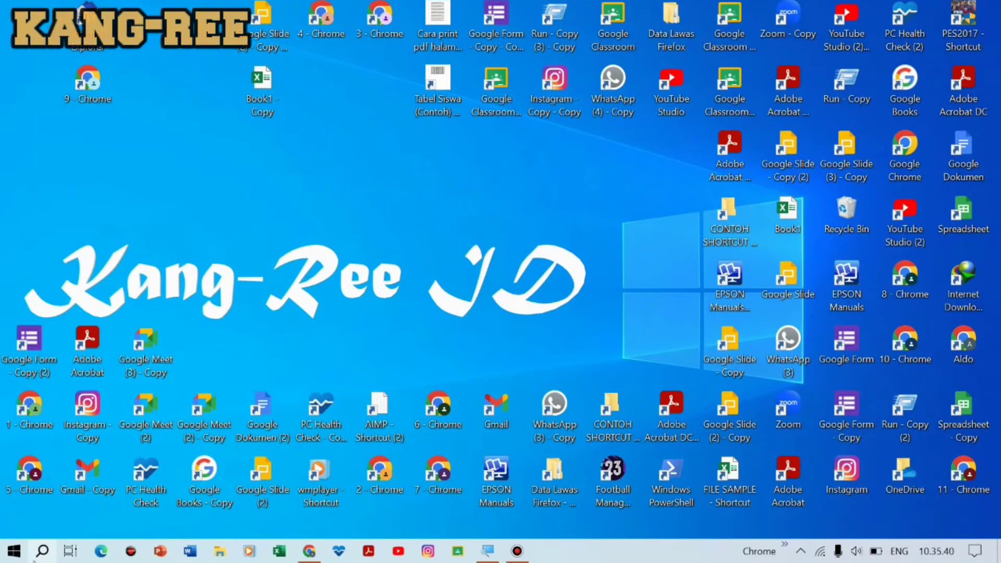
Search Windows for "control panel" and open the Control Panel
{"action": "left_click", "coordinate": [40, 552]}
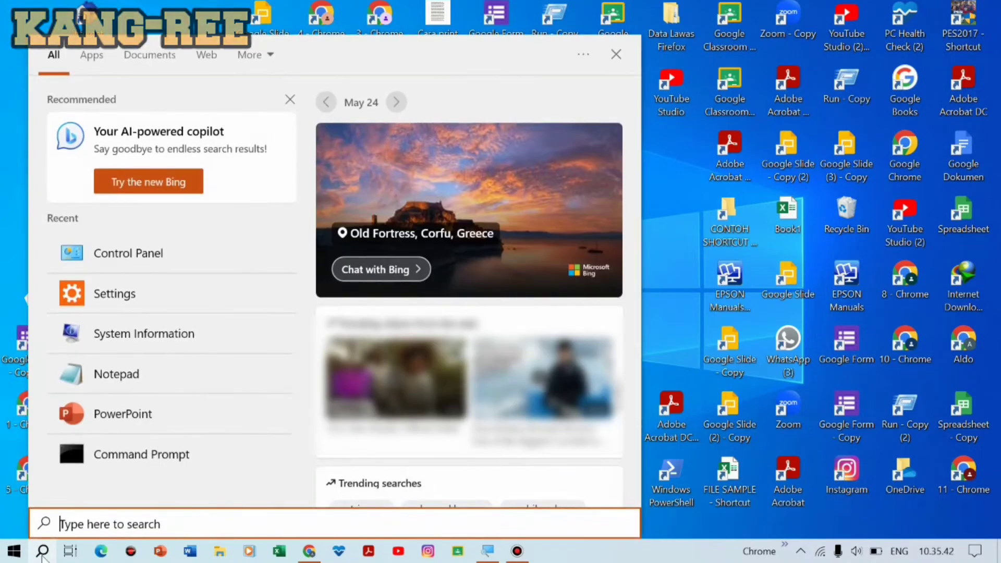
{"action": "type", "text": "control"}
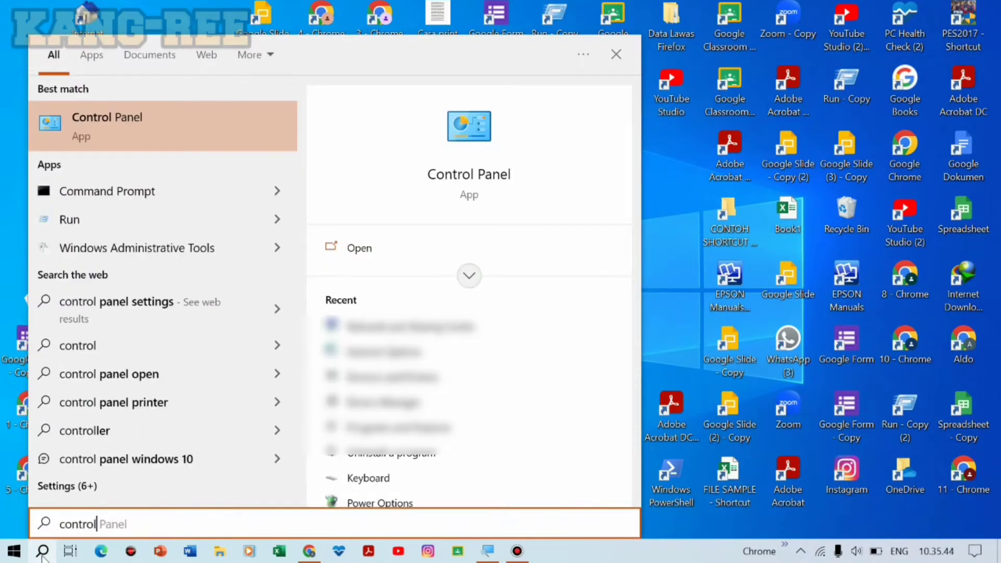
{"action": "type", "text": " op"}
{"action": "key", "text": "BackSpace"}
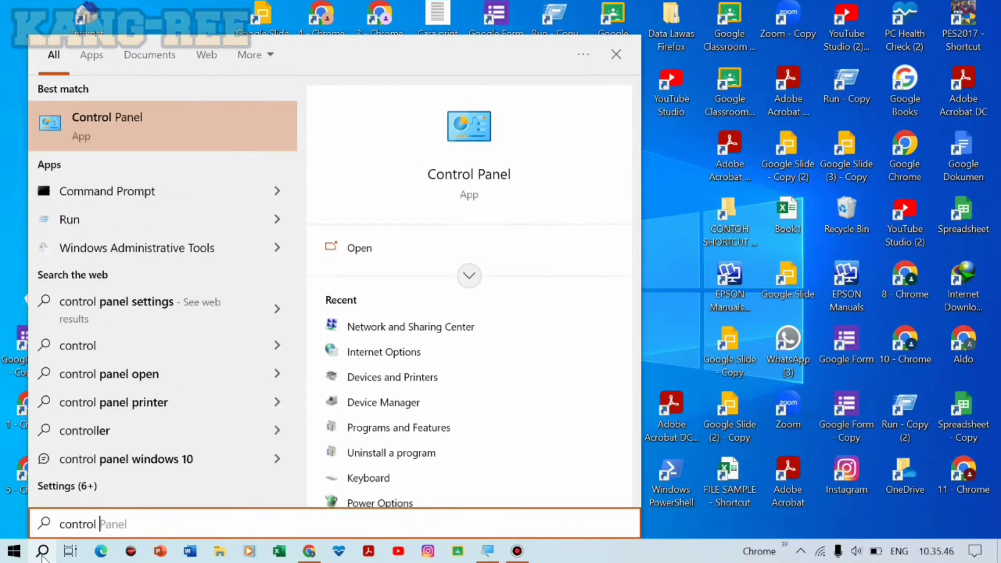
{"action": "type", "text": "enl"}
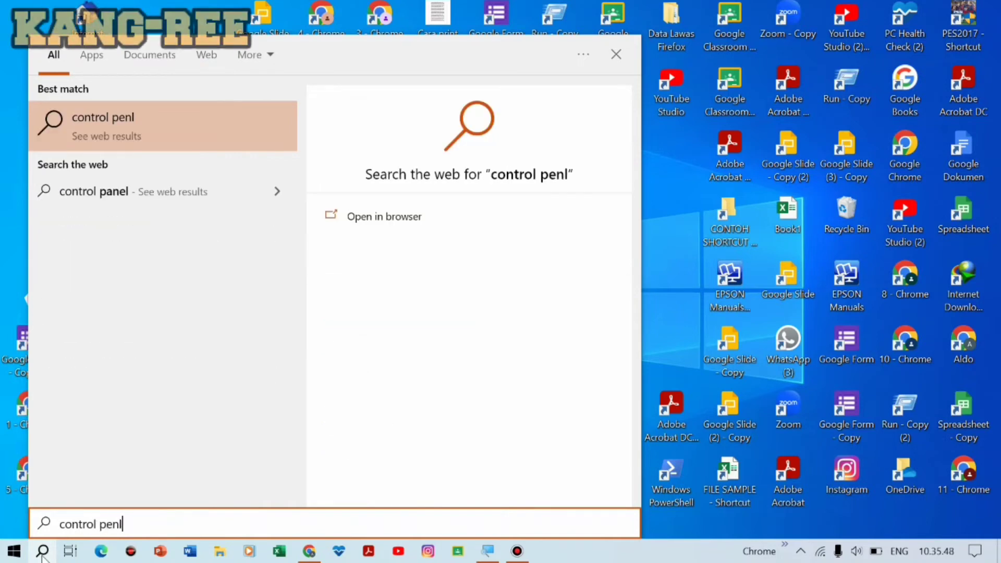
{"action": "key", "text": "BackSpace"}
{"action": "key", "text": "BackSpace"}
{"action": "key", "text": "BackSpace"}
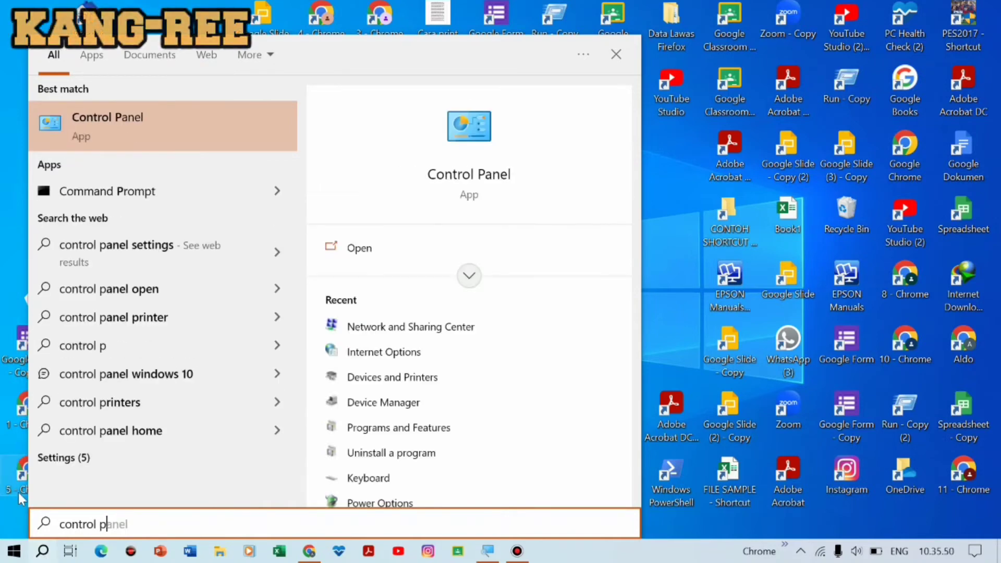
{"action": "type", "text": "anel"}
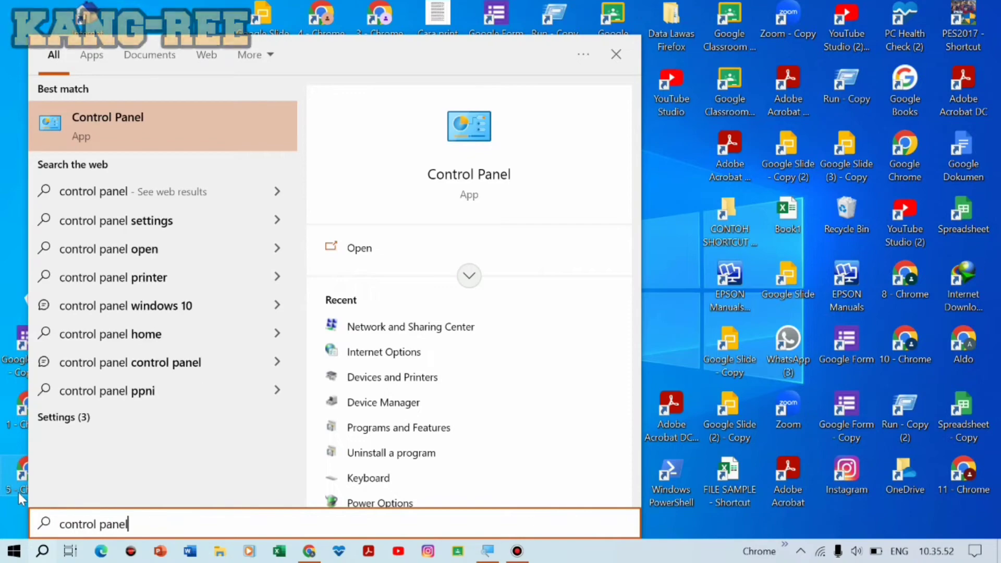
{"action": "left_click", "coordinate": [165, 129]}
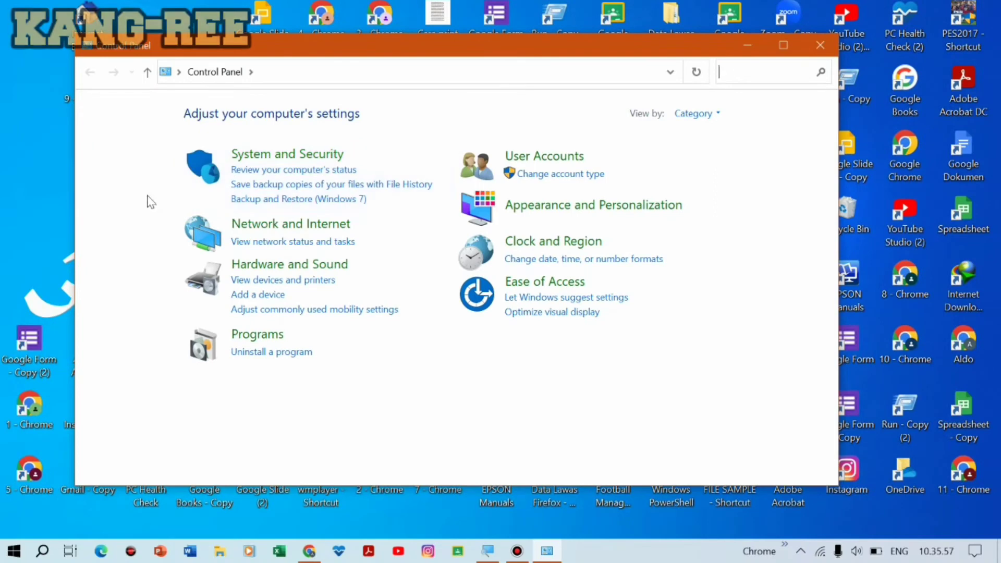
Open Internet Options from the Network and Internet category of the Control Panel
{"action": "left_click", "coordinate": [151, 197]}
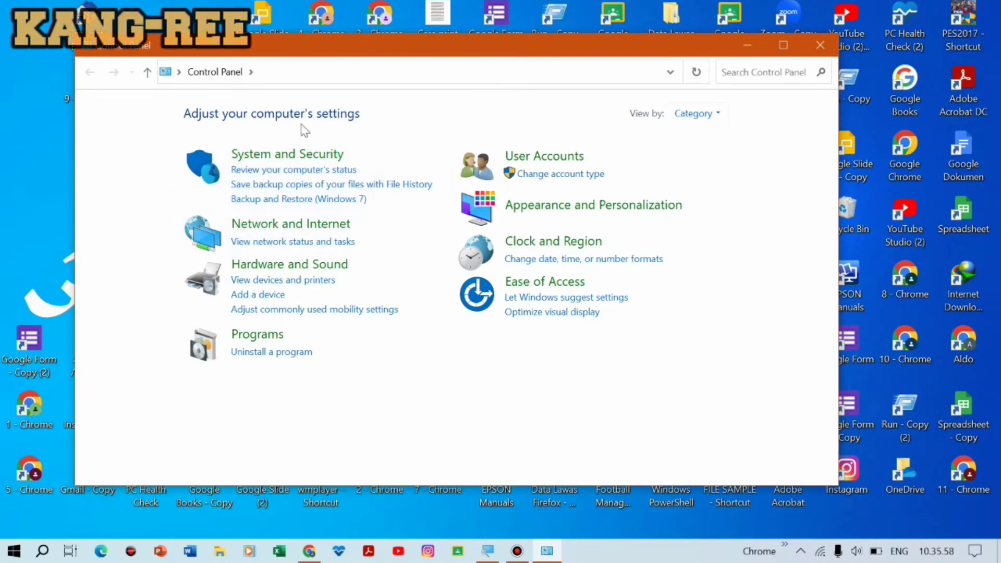
{"action": "left_click_drag", "start_coordinate": [299, 57], "coordinate": [452, 73]}
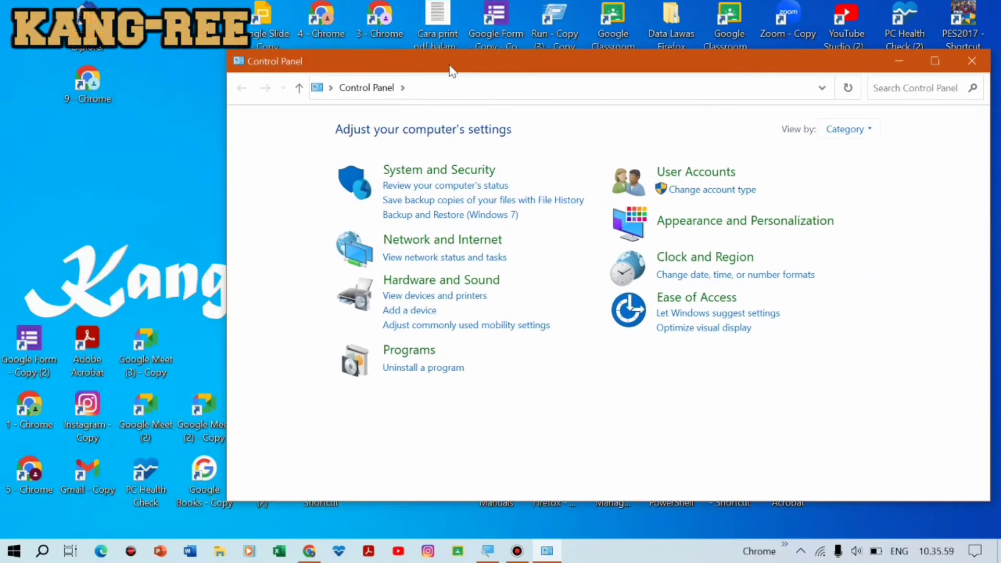
{"action": "left_click", "coordinate": [461, 245]}
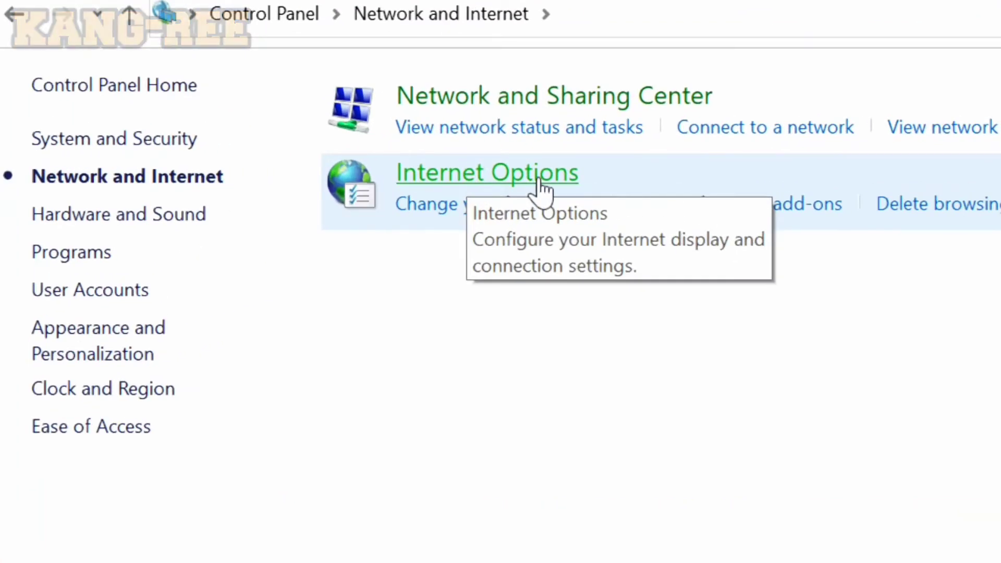
{"action": "left_click", "coordinate": [486, 167]}
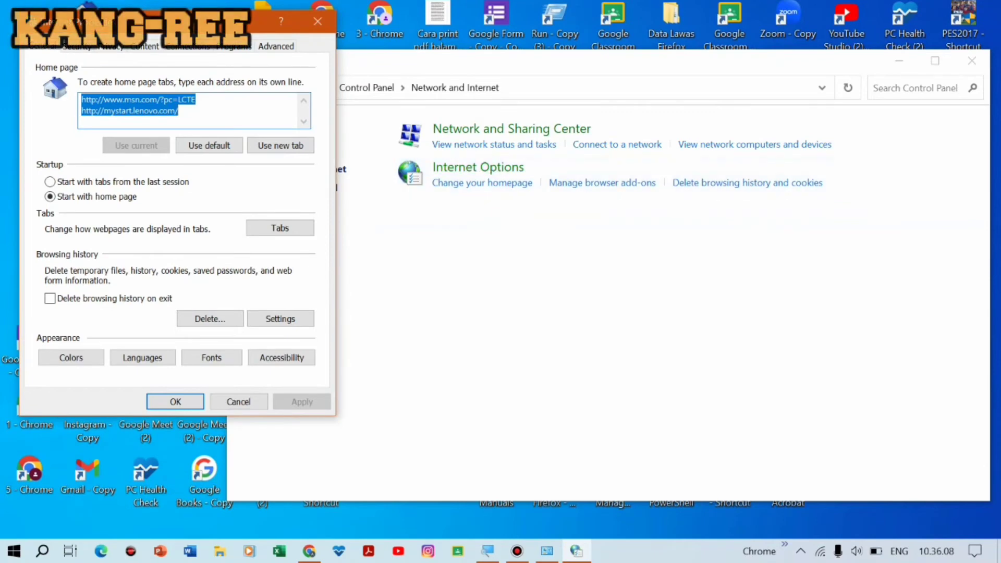
Enable "Automatically detect settings" in the LAN settings of Internet Properties, confirm, and close the Internet Properties and Control Panel windows
{"action": "left_click_drag", "start_coordinate": [185, 29], "coordinate": [432, 45]}
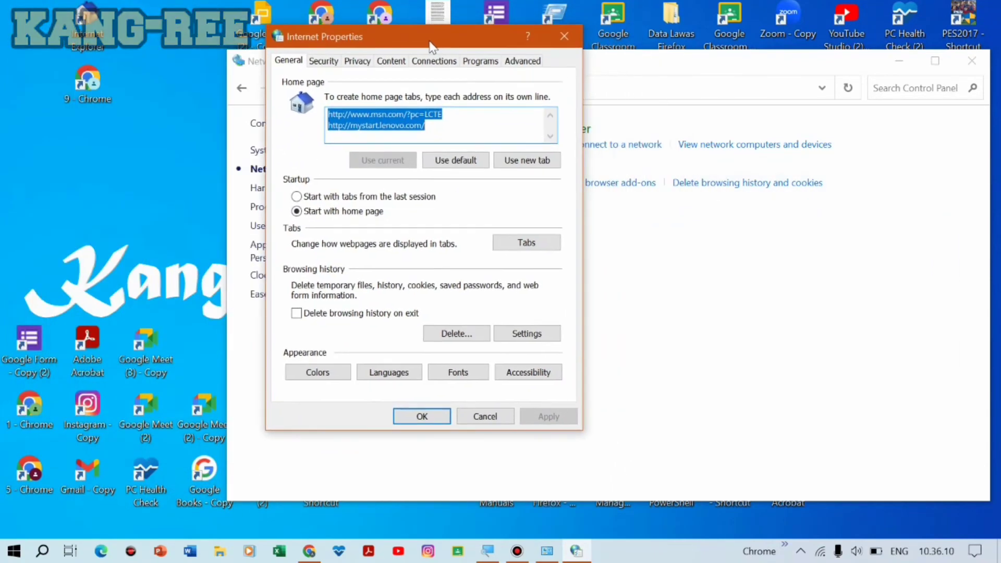
{"action": "left_click", "coordinate": [433, 65]}
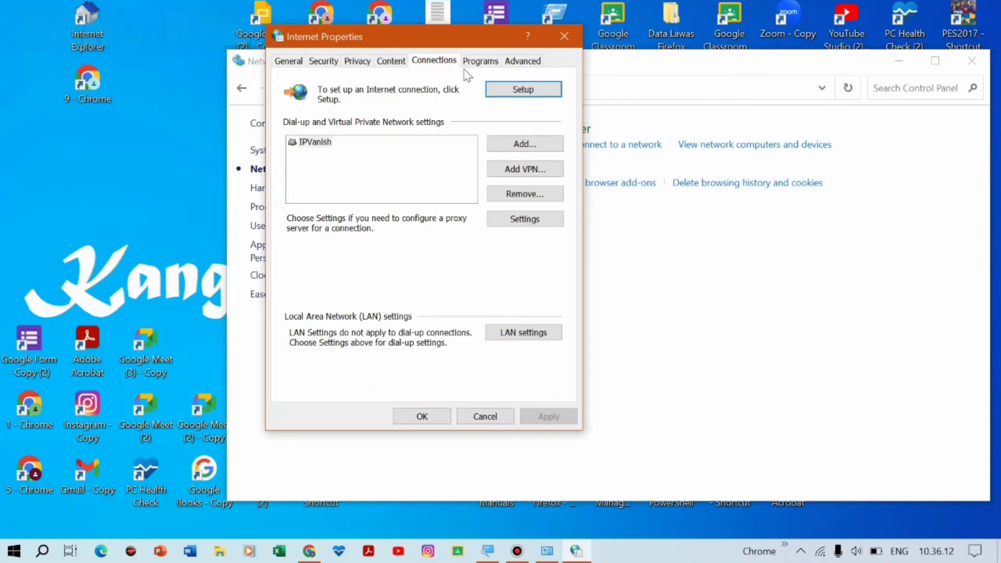
{"action": "left_click", "coordinate": [527, 338]}
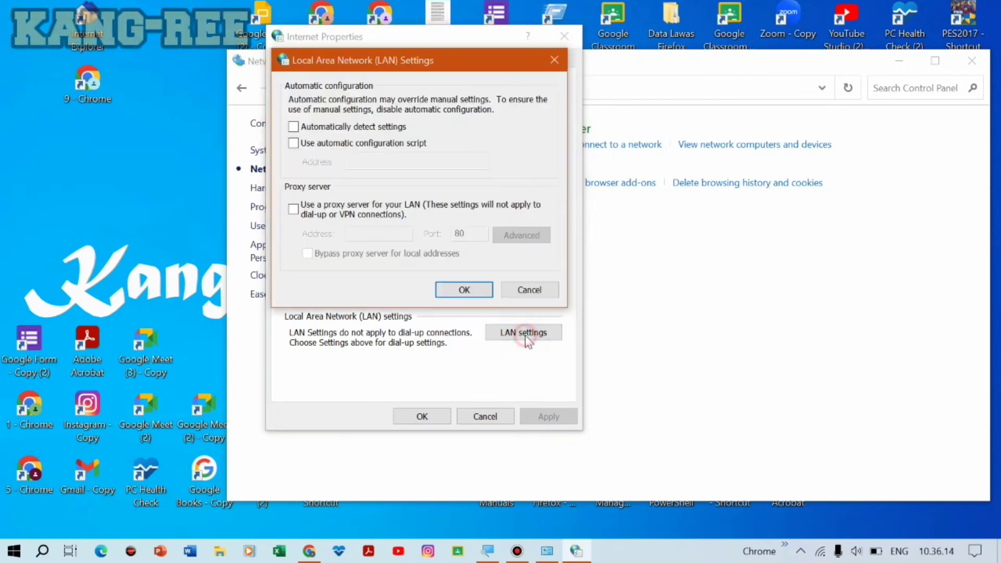
{"action": "left_click", "coordinate": [294, 128]}
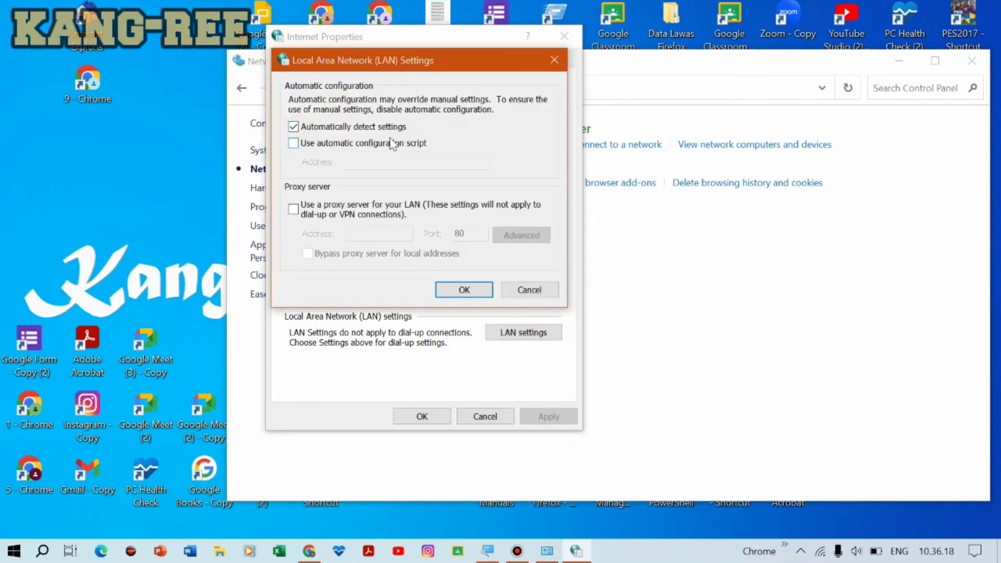
{"action": "left_click", "coordinate": [462, 289]}
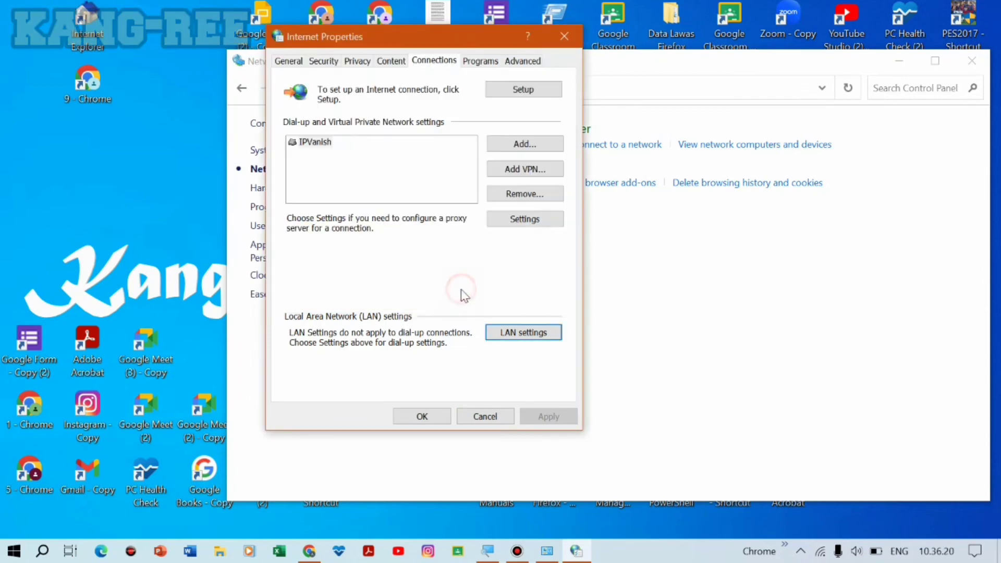
{"action": "left_click", "coordinate": [437, 416]}
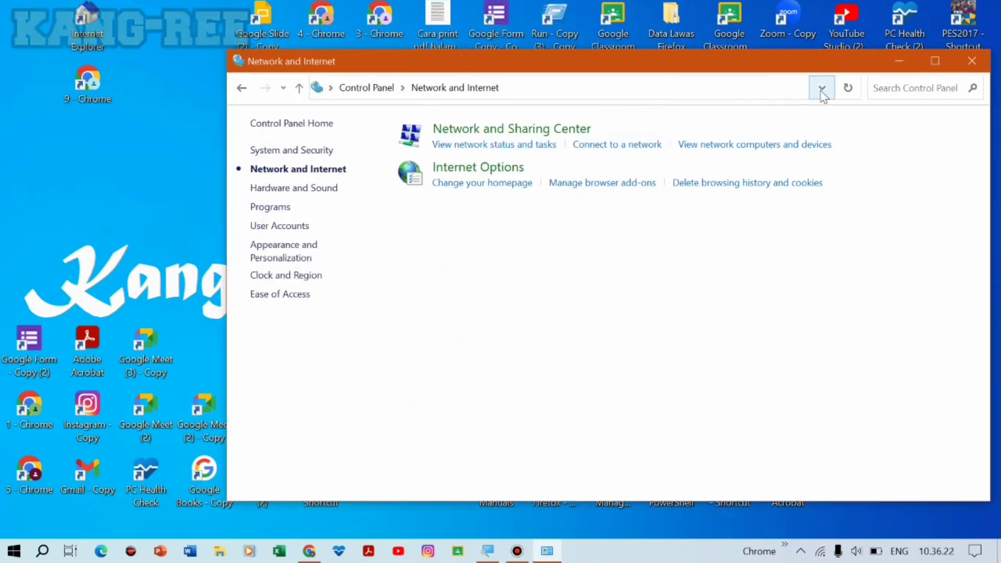
{"action": "left_click", "coordinate": [972, 63]}
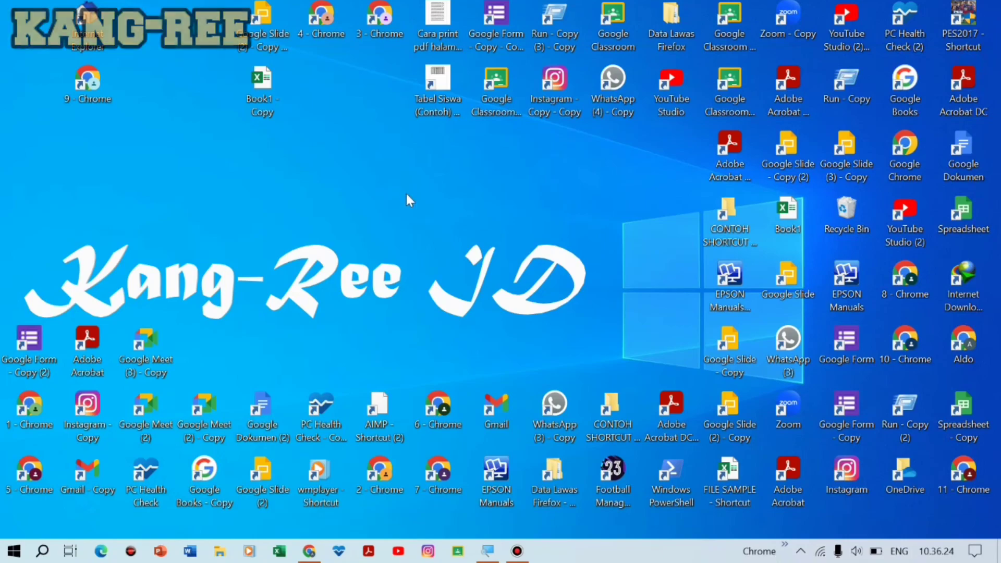